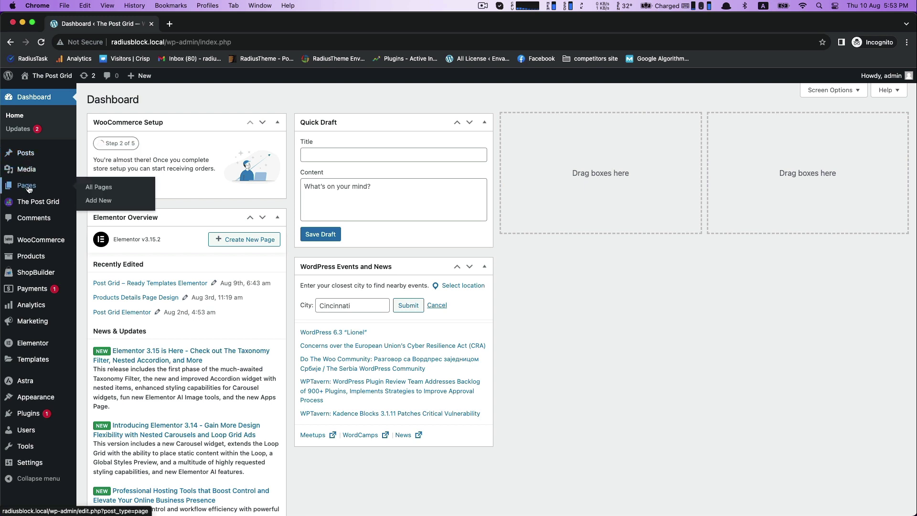
# - Add a new page titled 'Post Grid Gutenberg - List layouts' and publish it
pyautogui.click(102, 200)
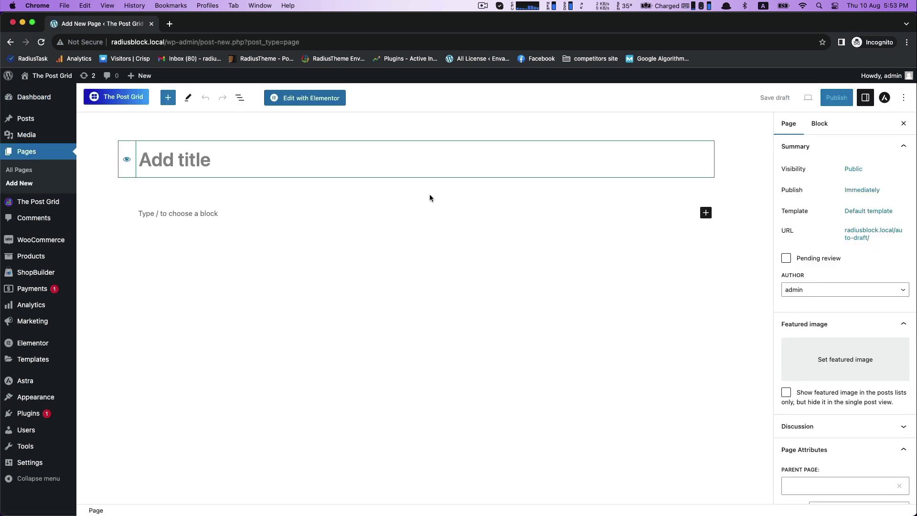
pyautogui.write('Post Grid')
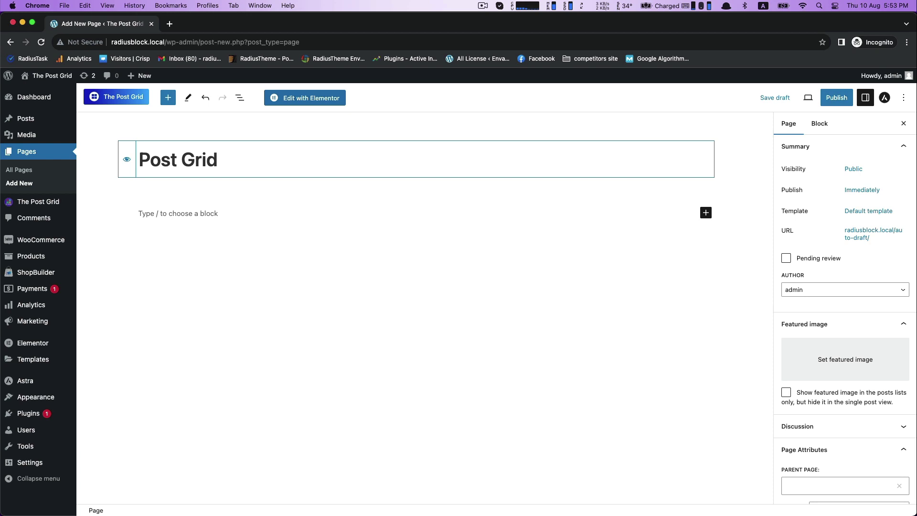
pyautogui.write(' Gutenberg')
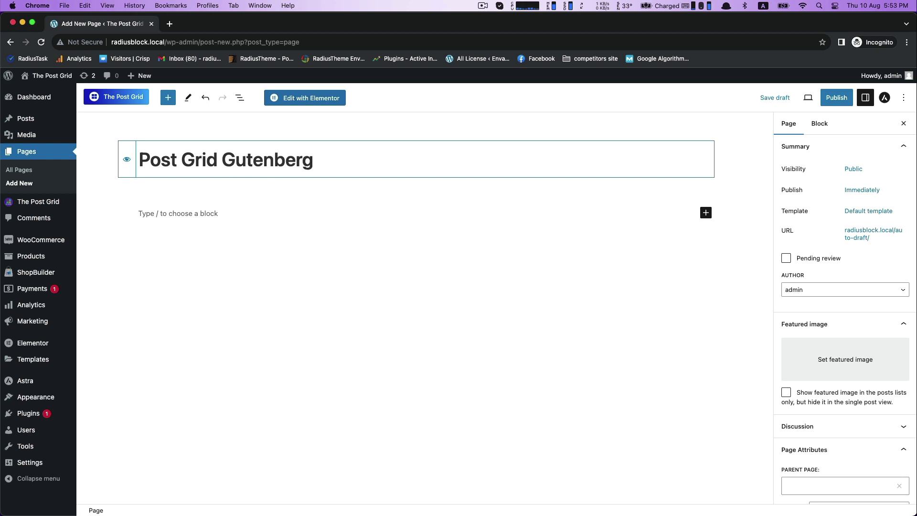
pyautogui.write(' - List I')
pyautogui.write('ayouts')
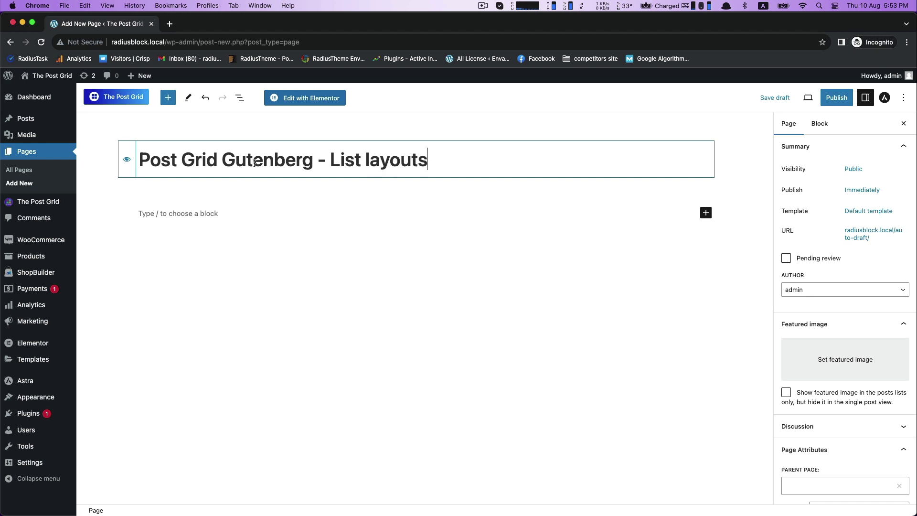
pyautogui.click(836, 97)
pyautogui.click(820, 97)
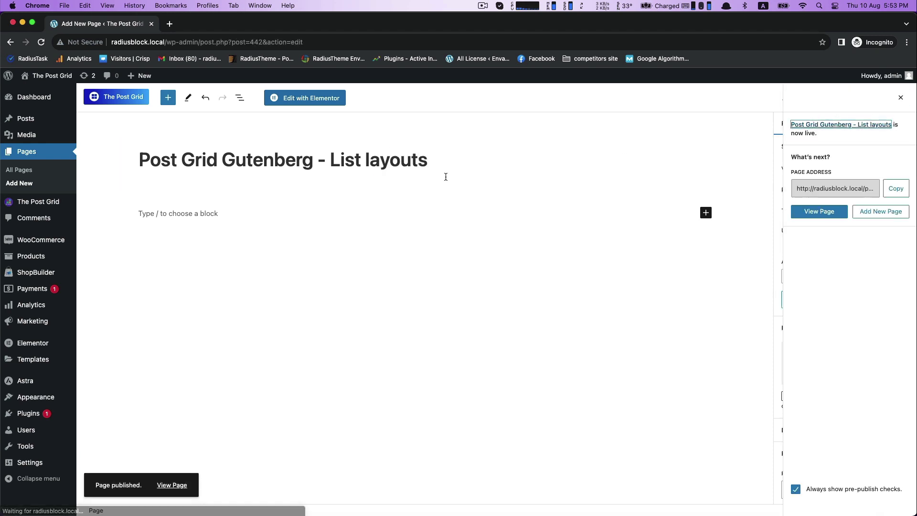
# - Insert The Post Grid's List Layout block into the page and select it
pyautogui.click(165, 101)
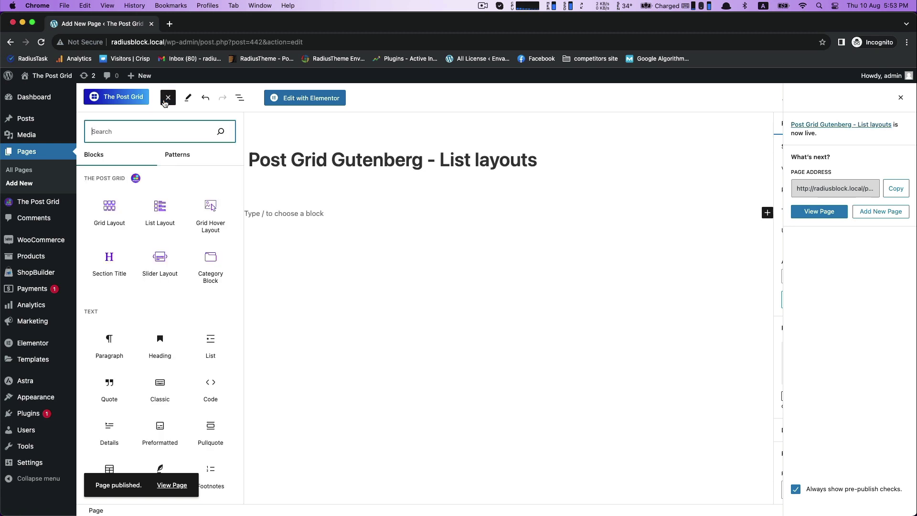
pyautogui.click(159, 211)
pyautogui.click(350, 253)
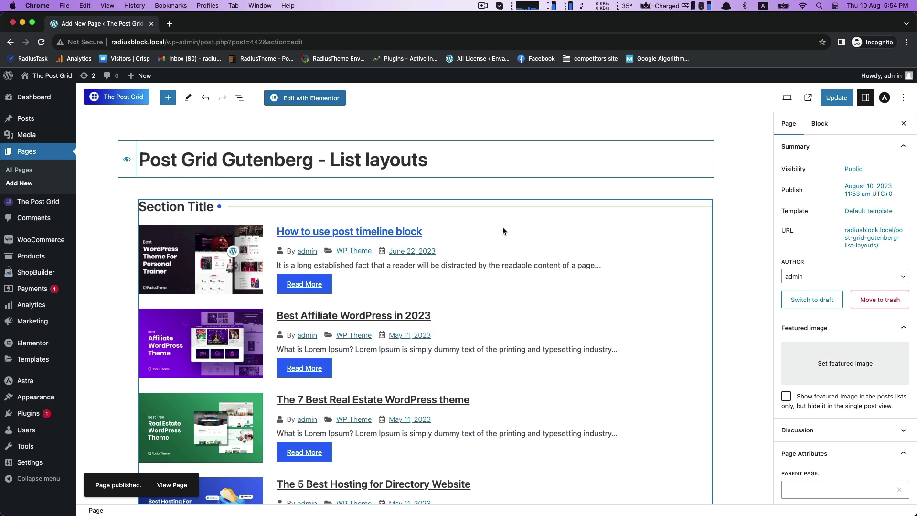
pyautogui.click(535, 234)
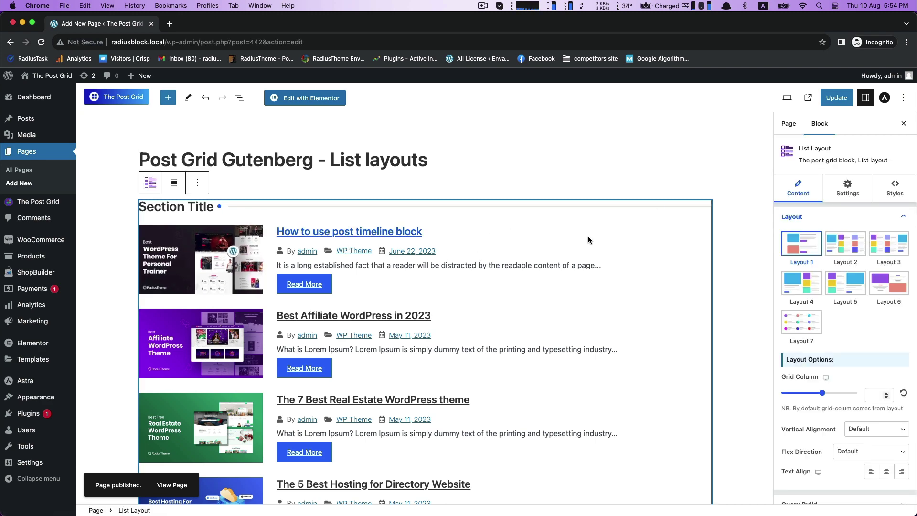
# - Preview Layouts 2 through 7, then settle on Layout 4
pyautogui.click(845, 246)
pyautogui.click(877, 247)
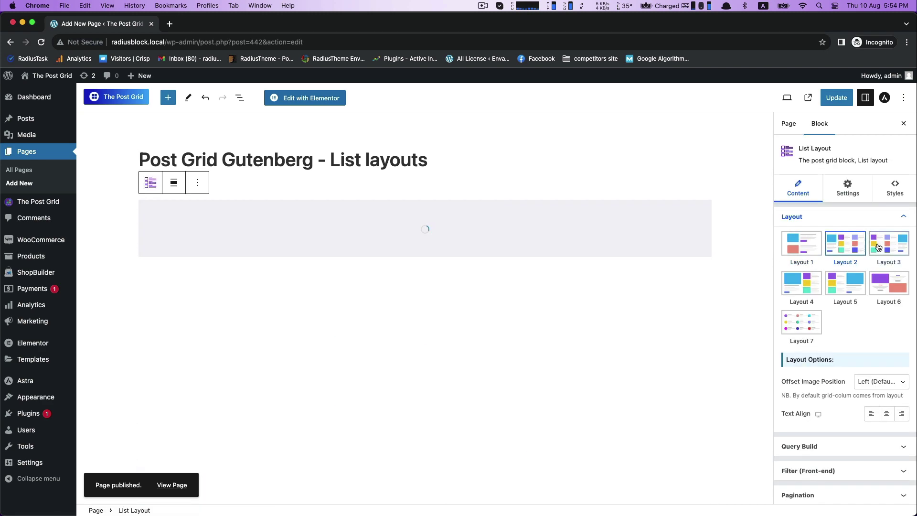
pyautogui.click(804, 275)
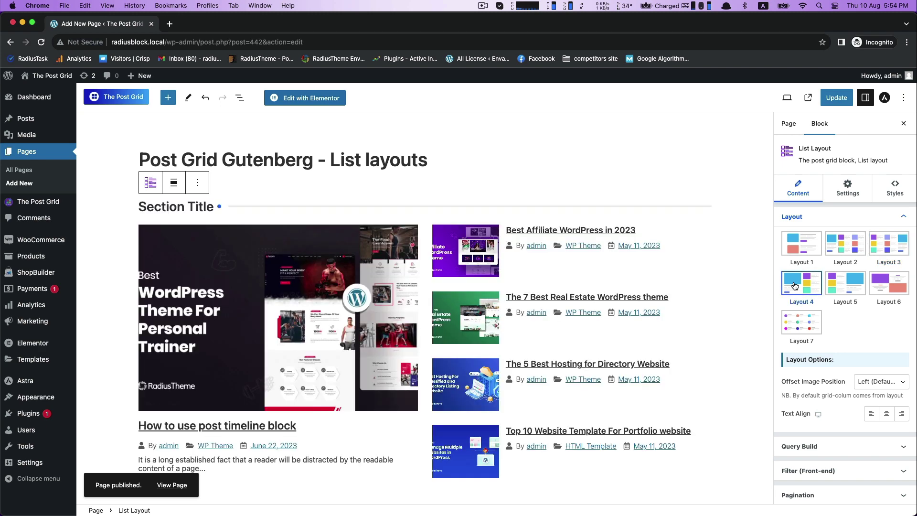
pyautogui.click(844, 287)
pyautogui.click(882, 287)
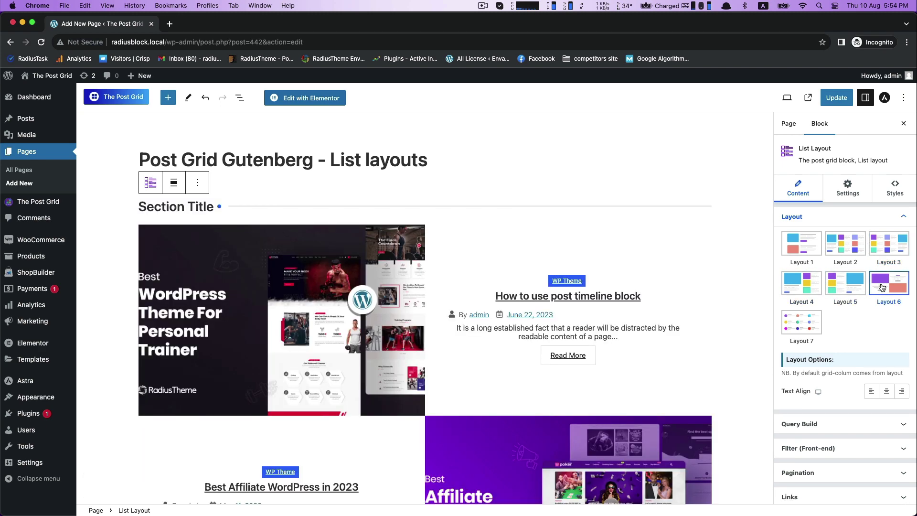
pyautogui.click(792, 317)
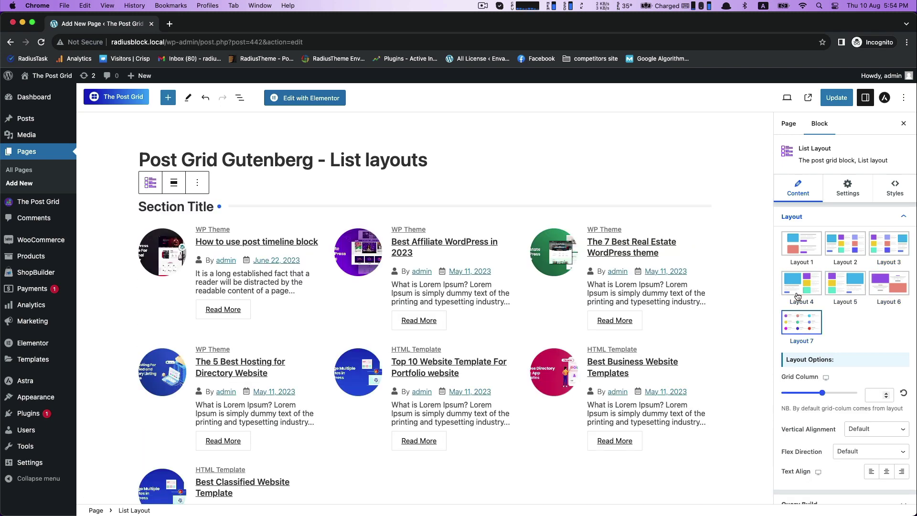
pyautogui.click(797, 296)
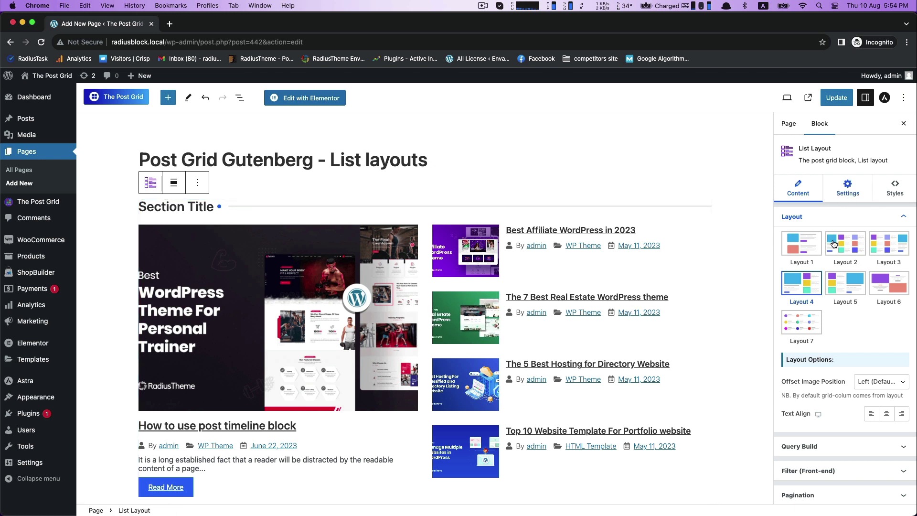
# - Switch Offset Image Position to Right, then back to Left (Default)
pyautogui.scroll(-2, 814, 305)
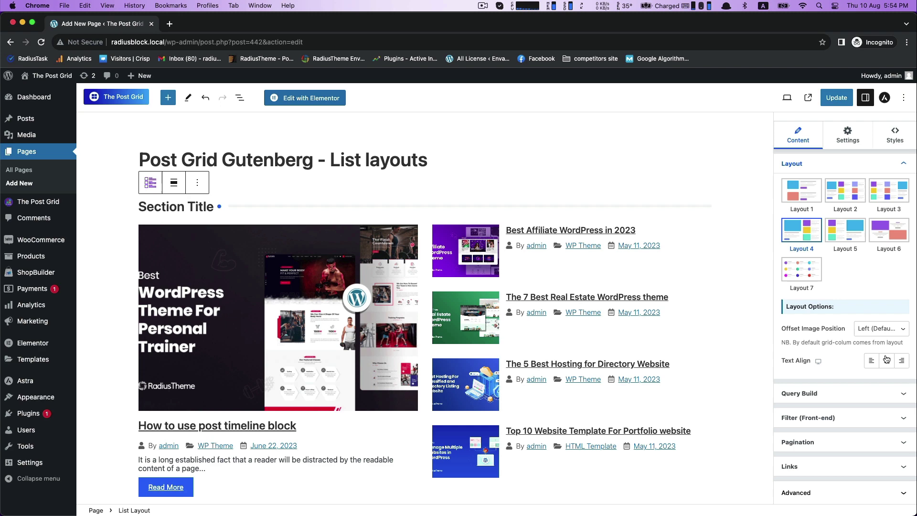
pyautogui.click(884, 333)
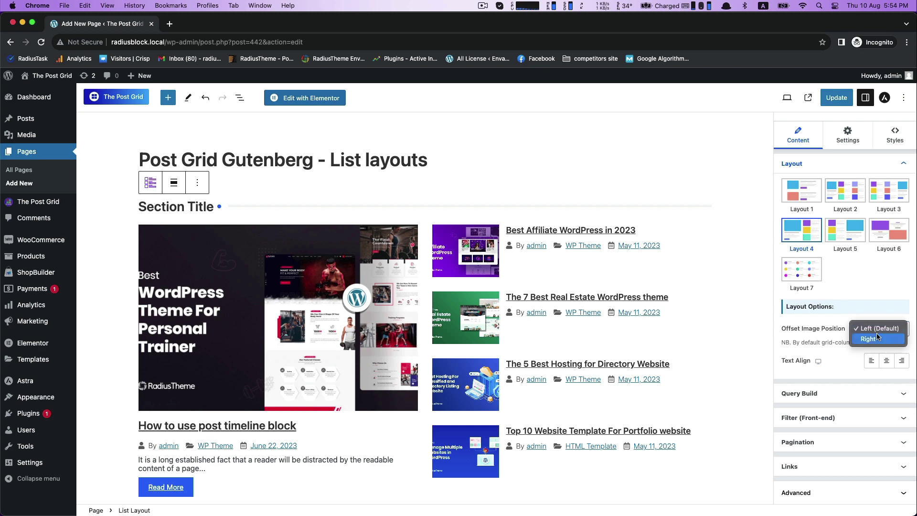
pyautogui.click(873, 340)
pyautogui.click(881, 328)
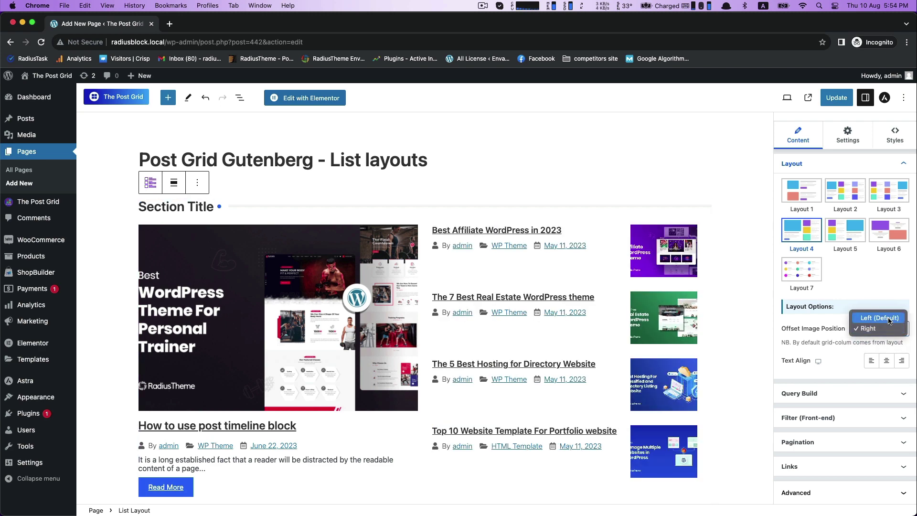
pyautogui.click(874, 319)
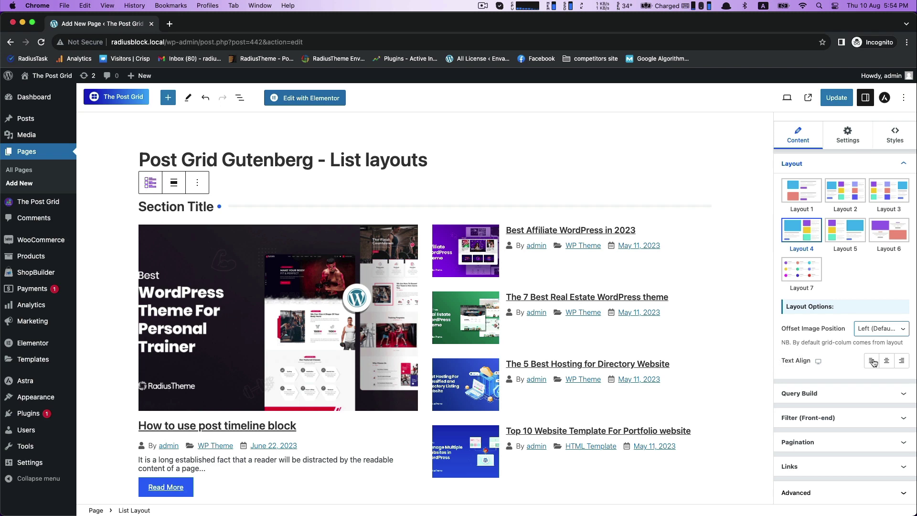
# - Try center and right text alignment, ending with left-aligned post text
pyautogui.click(887, 363)
pyautogui.click(871, 360)
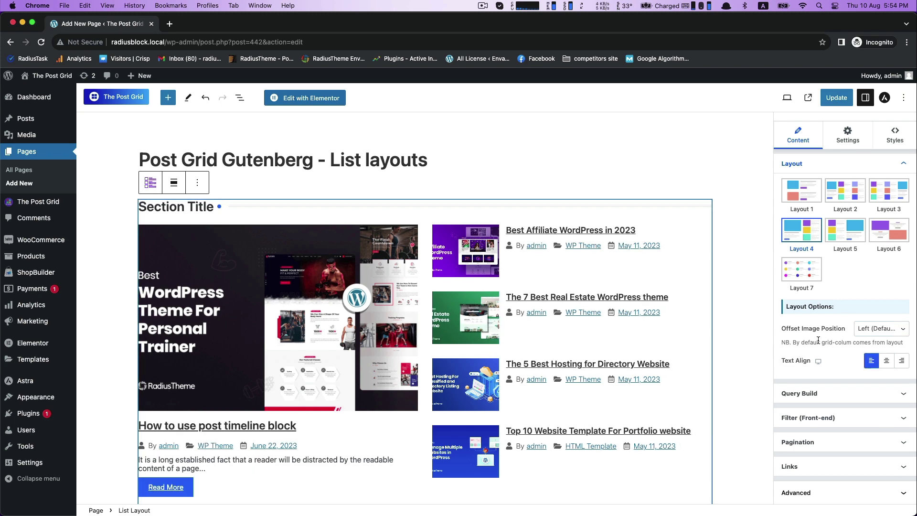
pyautogui.click(902, 360)
pyautogui.click(887, 360)
pyautogui.click(871, 360)
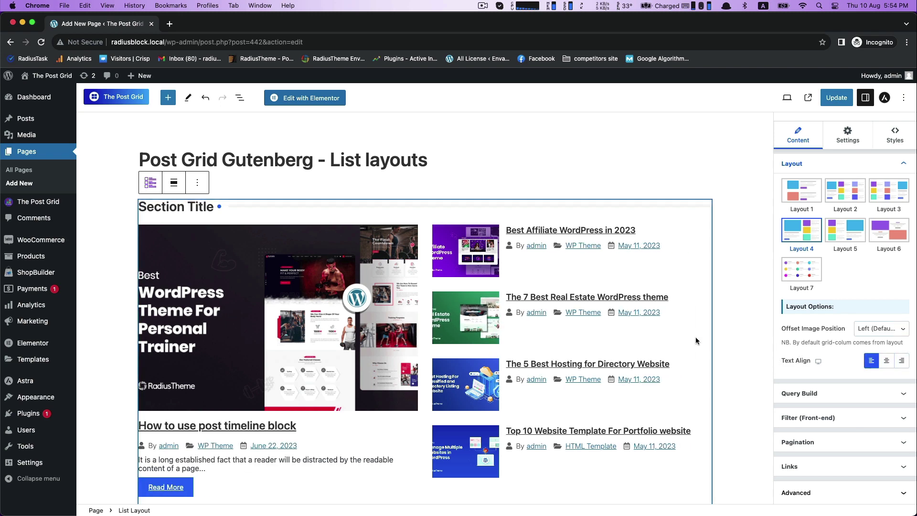
# - Set the post limit to 5 in the query options
pyautogui.click(871, 395)
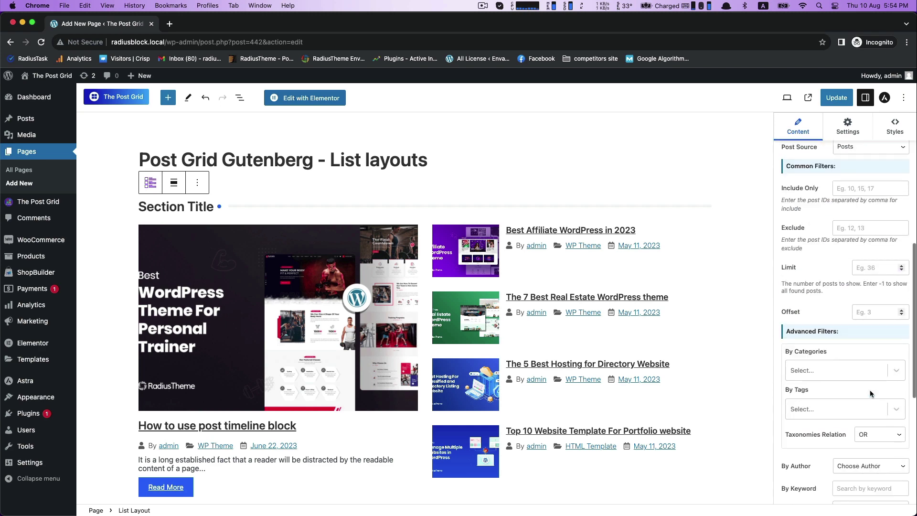
pyautogui.click(867, 269)
pyautogui.write('5')
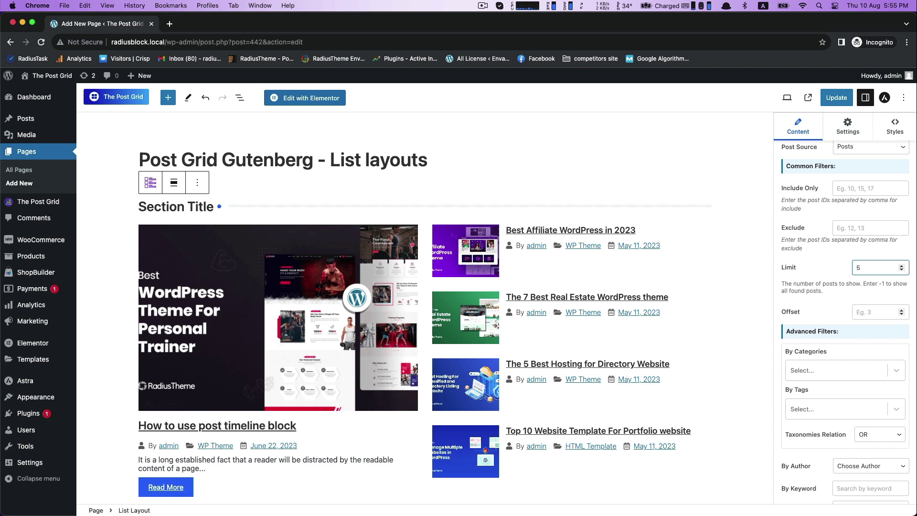
pyautogui.click(901, 271)
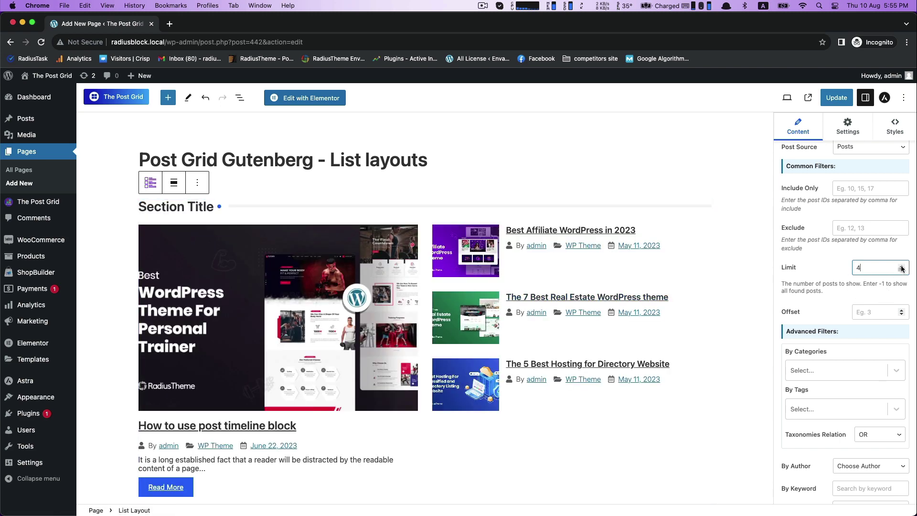
pyautogui.click(902, 266)
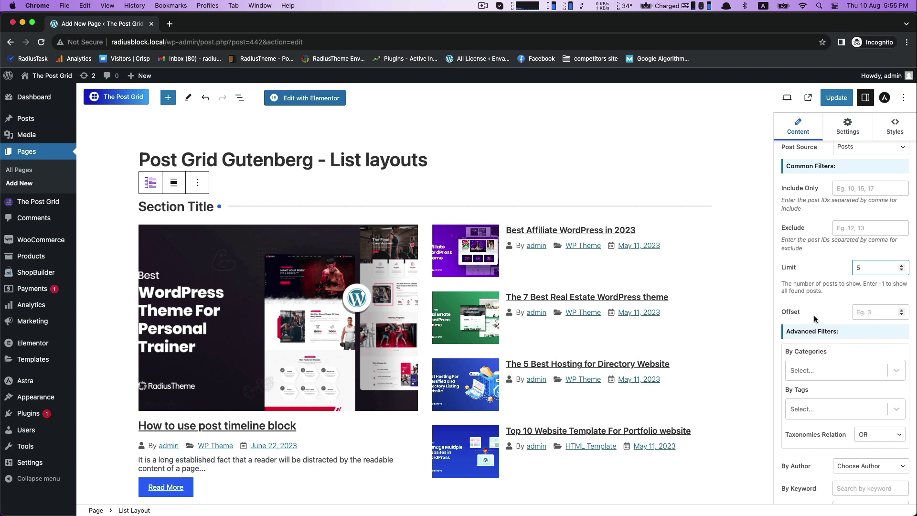
# - Try WP Theme and HTML Template category filters, leaving no category selected
pyautogui.scroll(-5, 814, 318)
pyautogui.click(811, 254)
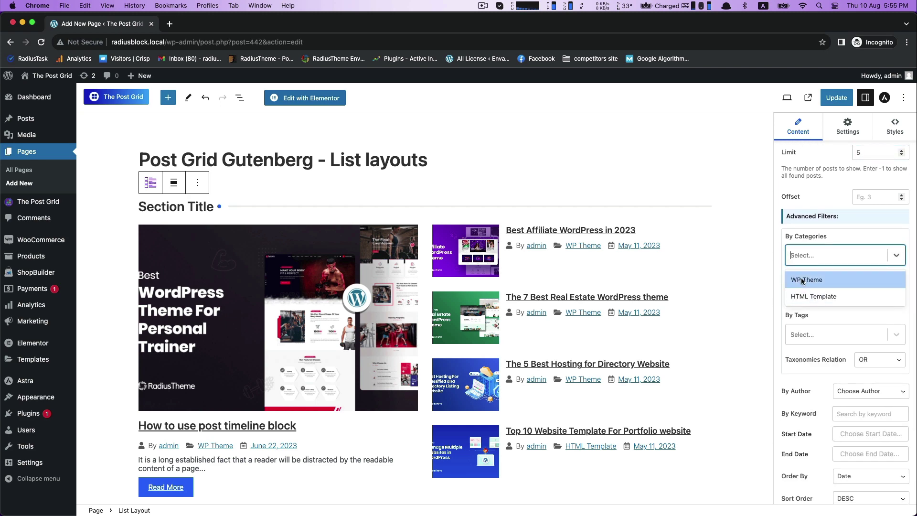
pyautogui.click(806, 279)
pyautogui.click(827, 255)
pyautogui.click(827, 257)
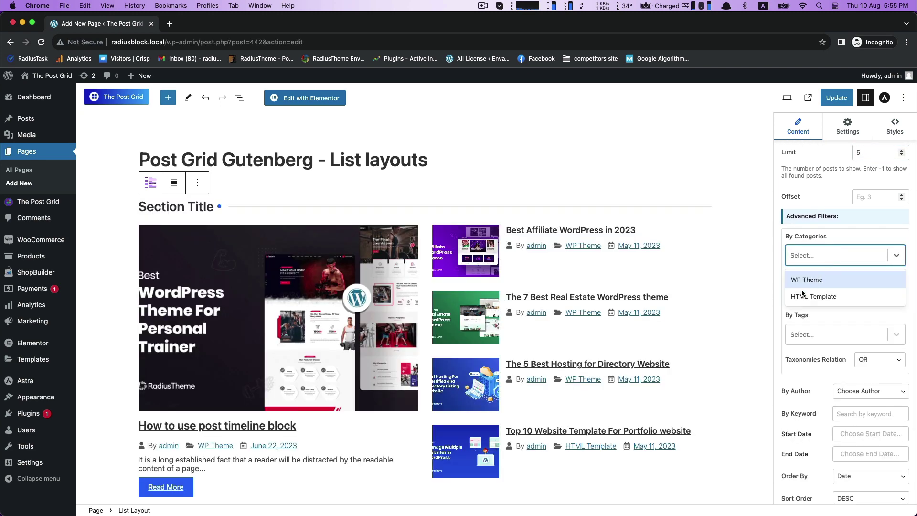
pyautogui.click(802, 296)
pyautogui.click(838, 255)
# - Leave the author filter empty and set Order By to Title
pyautogui.scroll(-2, 821, 267)
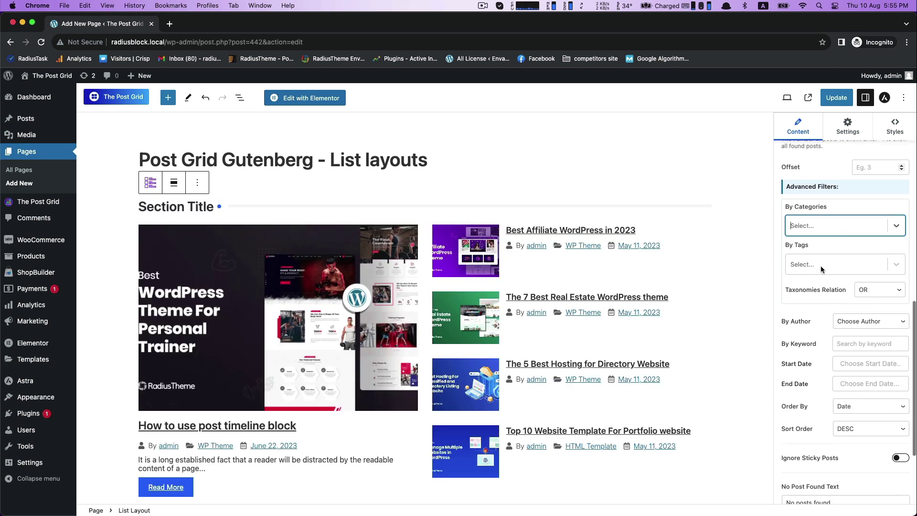
pyautogui.scroll(-3, 821, 268)
pyautogui.click(848, 225)
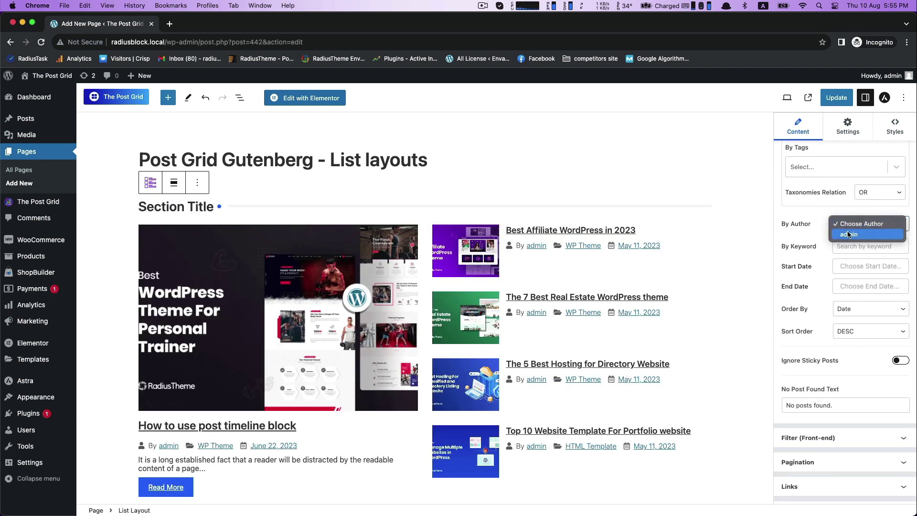
pyautogui.press('Escape')
pyautogui.scroll(-1, 794, 229)
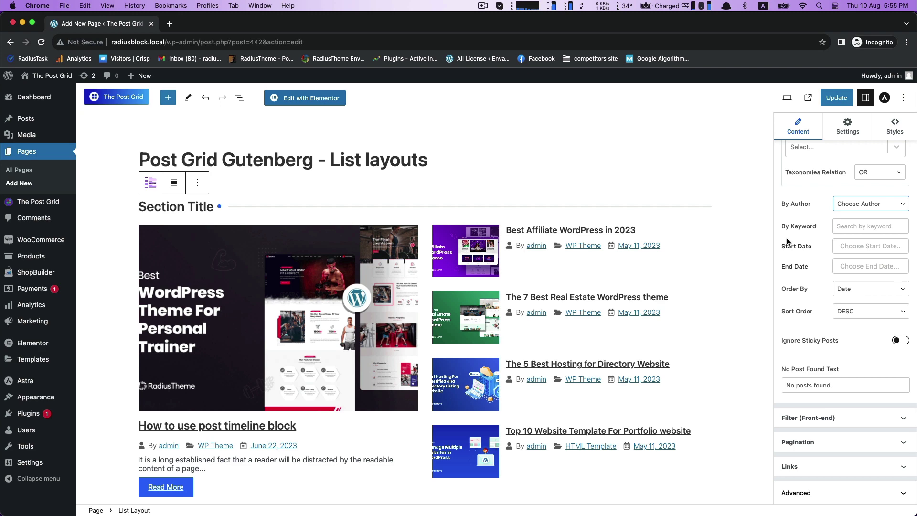
pyautogui.click(853, 292)
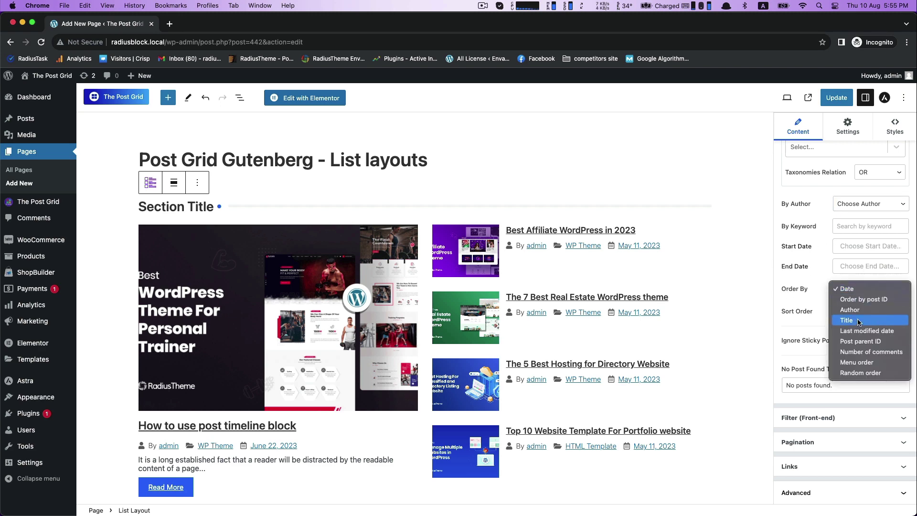
pyautogui.click(841, 319)
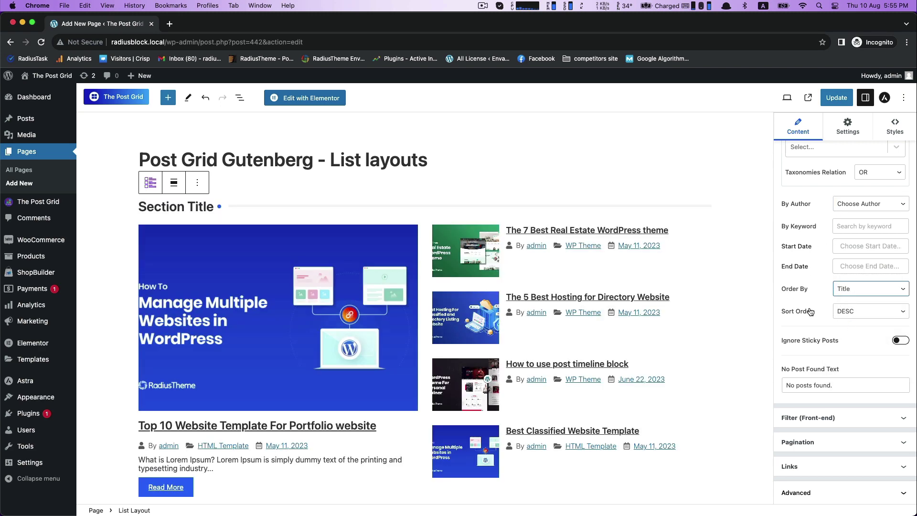
pyautogui.click(854, 295)
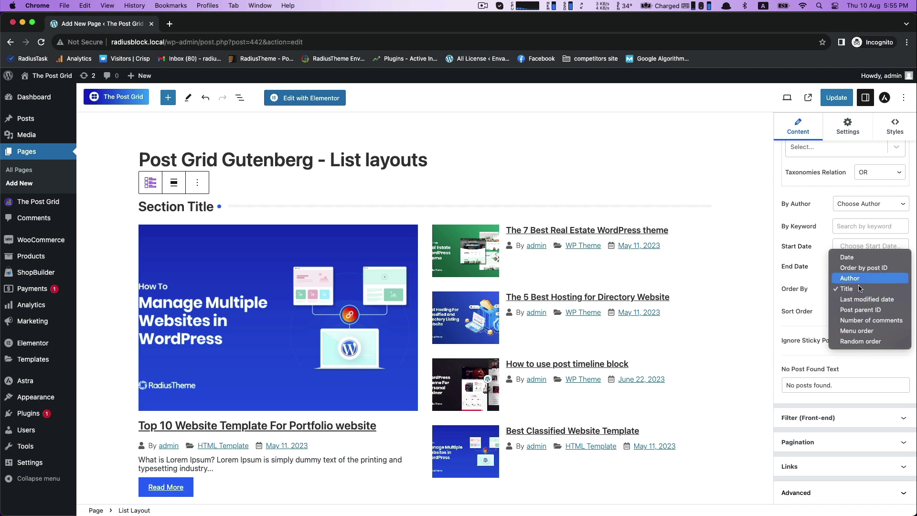
pyautogui.press('Escape')
# - Set Sort Order to DESC after briefly trying ASC
pyautogui.click(849, 311)
pyautogui.click(847, 321)
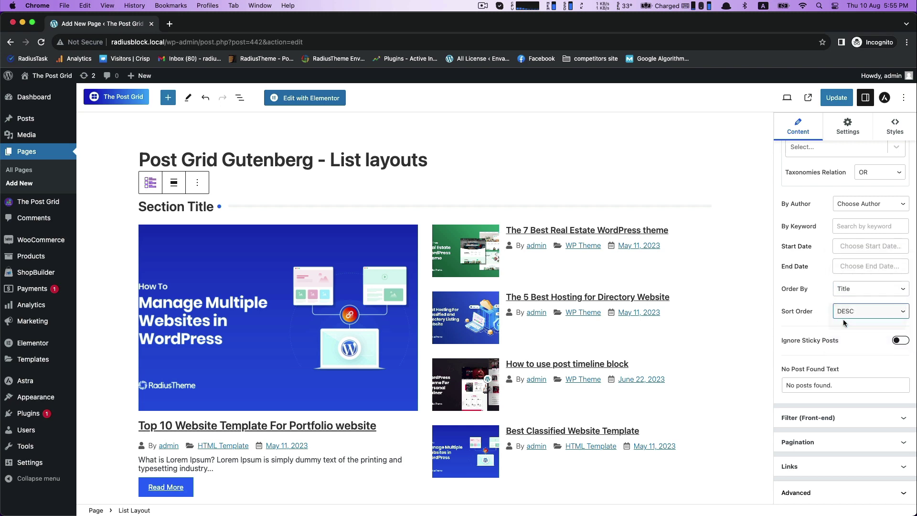
pyautogui.click(848, 313)
pyautogui.click(848, 300)
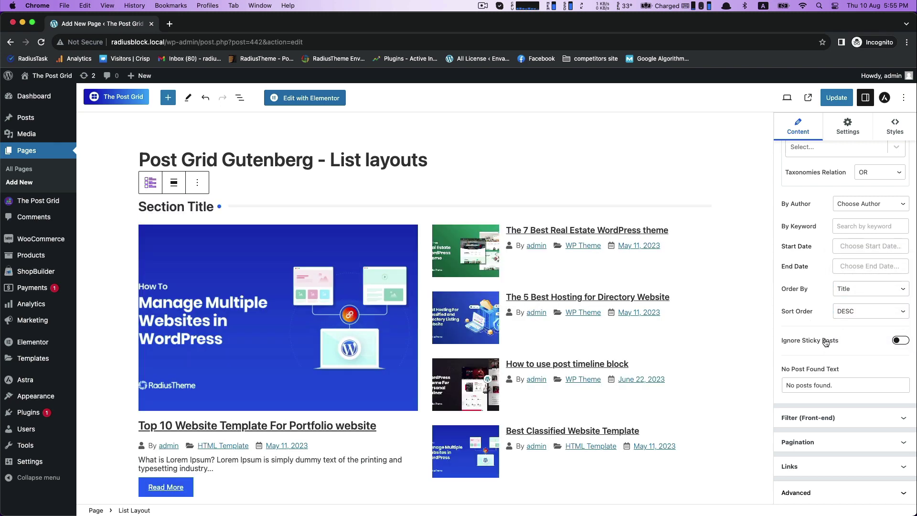
# - Enable category, author, order-by, sort order and search front-end filters, then update the page
pyautogui.click(800, 418)
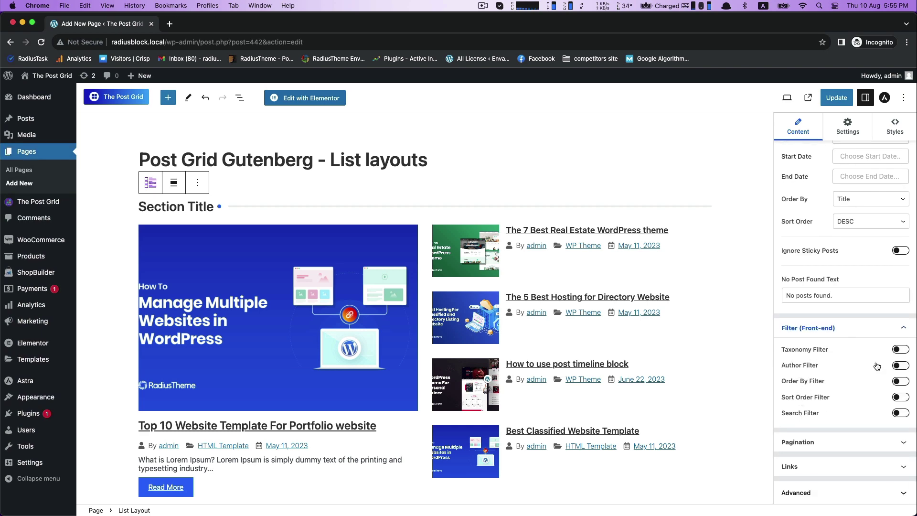
pyautogui.click(904, 351)
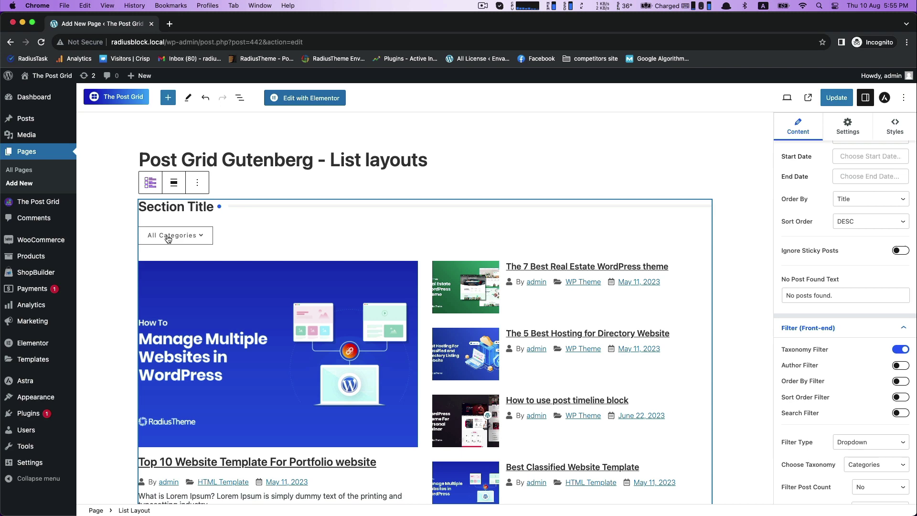
pyautogui.click(904, 365)
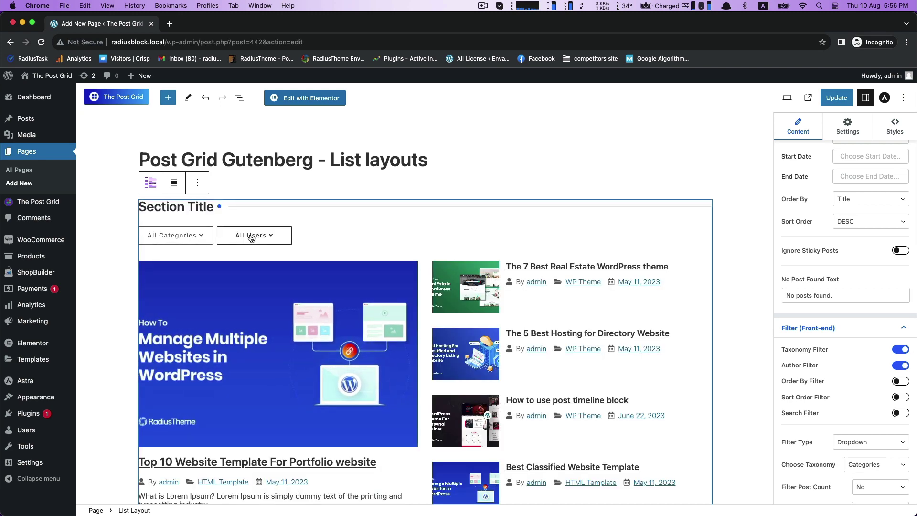
pyautogui.click(901, 381)
pyautogui.click(900, 396)
pyautogui.click(900, 412)
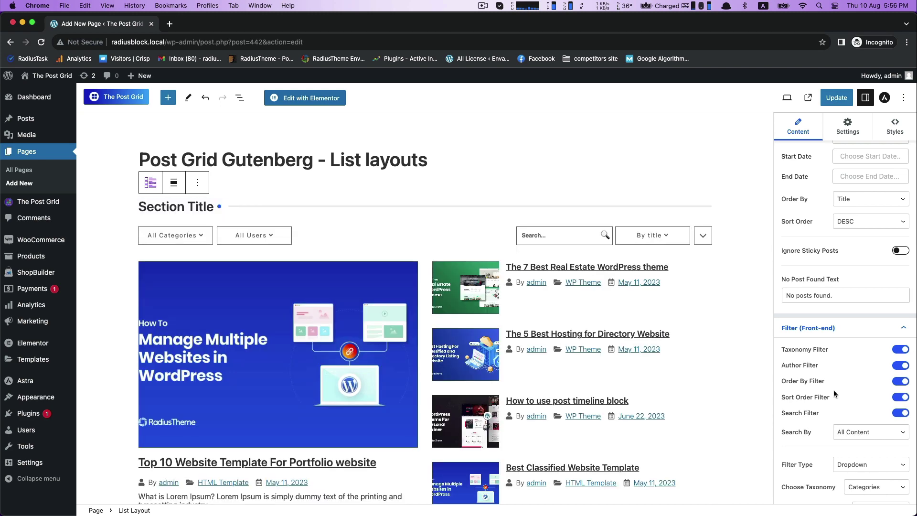
pyautogui.click(842, 101)
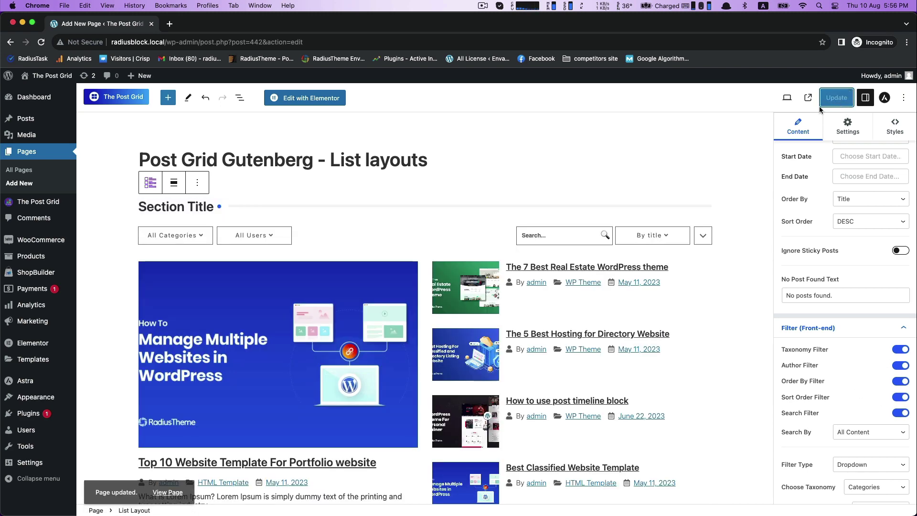
# - View the live page, test the category, user and sort dropdowns, then return to the editor
pyautogui.keyDown('super'); pyautogui.click(164, 492); pyautogui.keyUp('super')
pyautogui.click(210, 28)
pyautogui.click(238, 214)
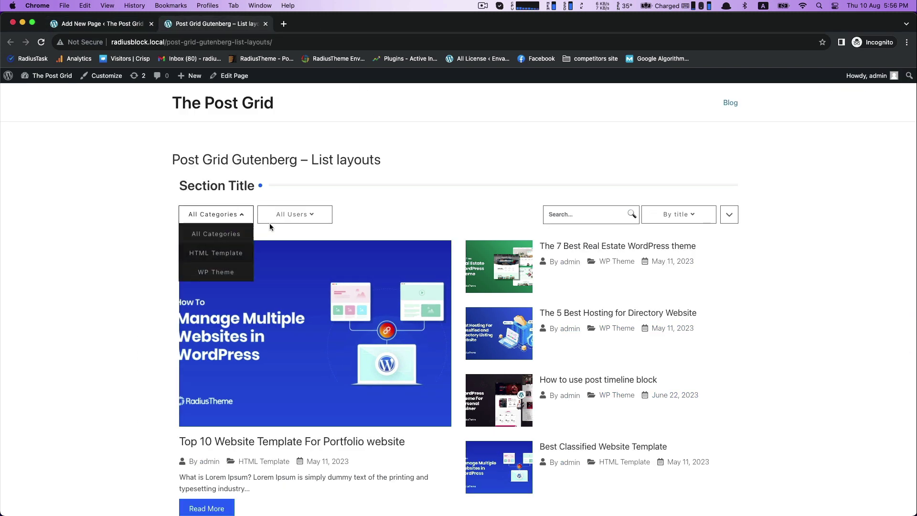
pyautogui.click(294, 214)
pyautogui.click(685, 215)
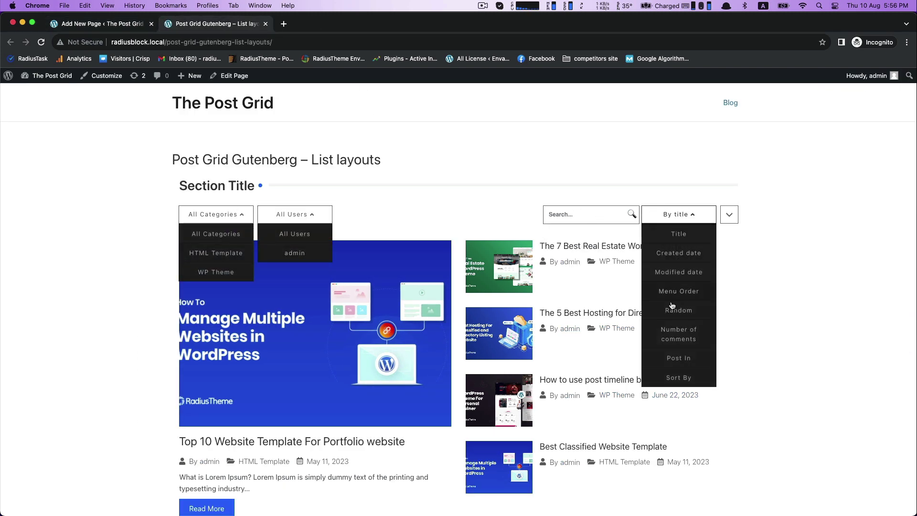
pyautogui.click(677, 272)
pyautogui.scroll(-2, 660, 166)
pyautogui.click(661, 166)
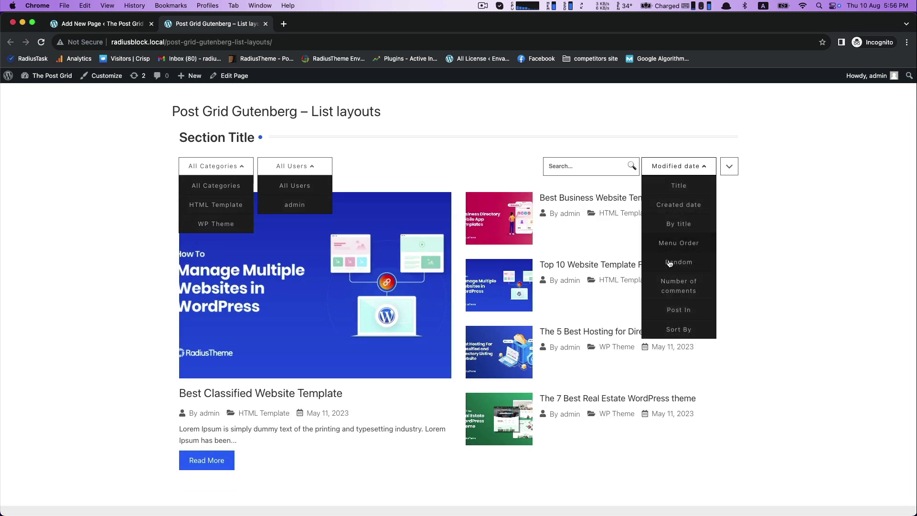
pyautogui.click(683, 261)
pyautogui.scroll(2, 525, 238)
pyautogui.click(134, 26)
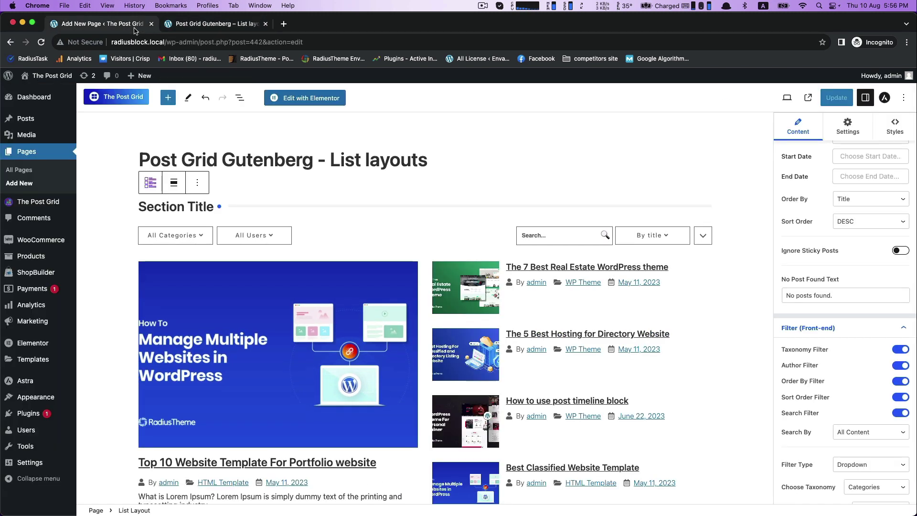
# - Turn off the category, author, order-by, sort order and search filters
pyautogui.click(897, 350)
pyautogui.click(898, 366)
pyautogui.click(898, 381)
pyautogui.click(898, 397)
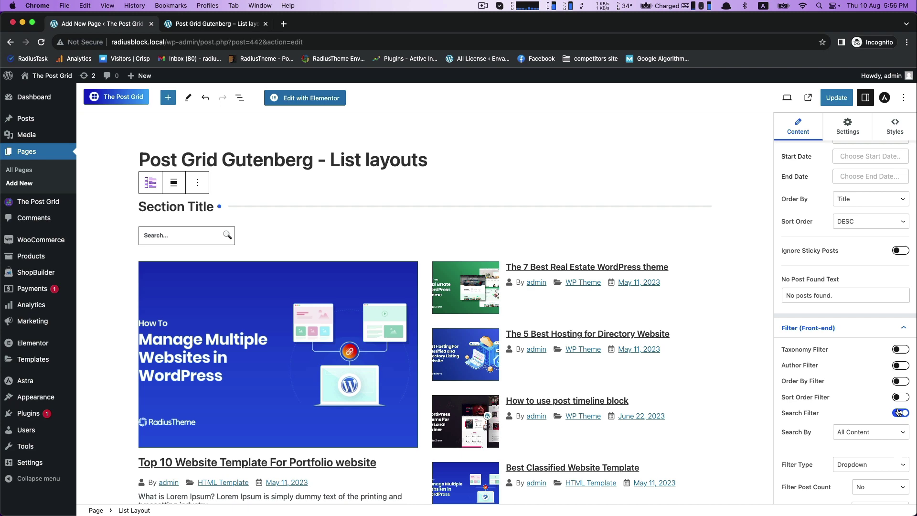
pyautogui.click(899, 413)
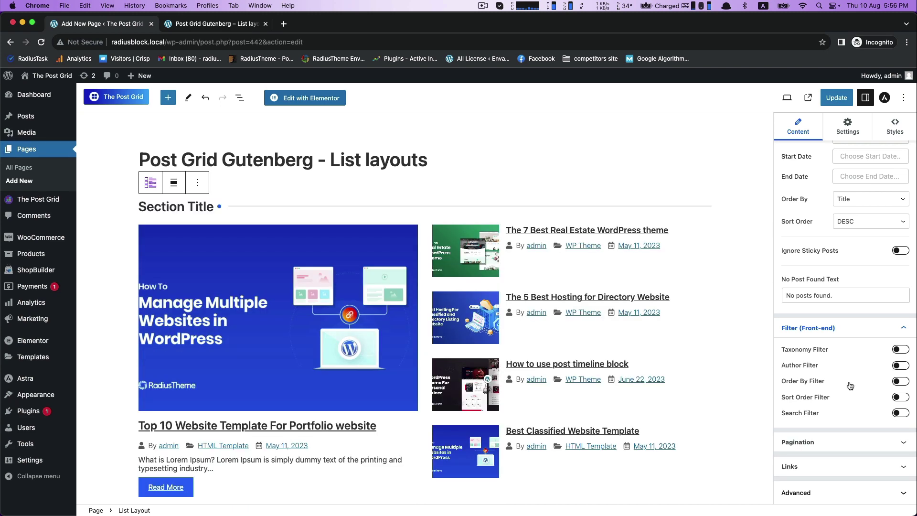
pyautogui.click(901, 444)
pyautogui.click(840, 414)
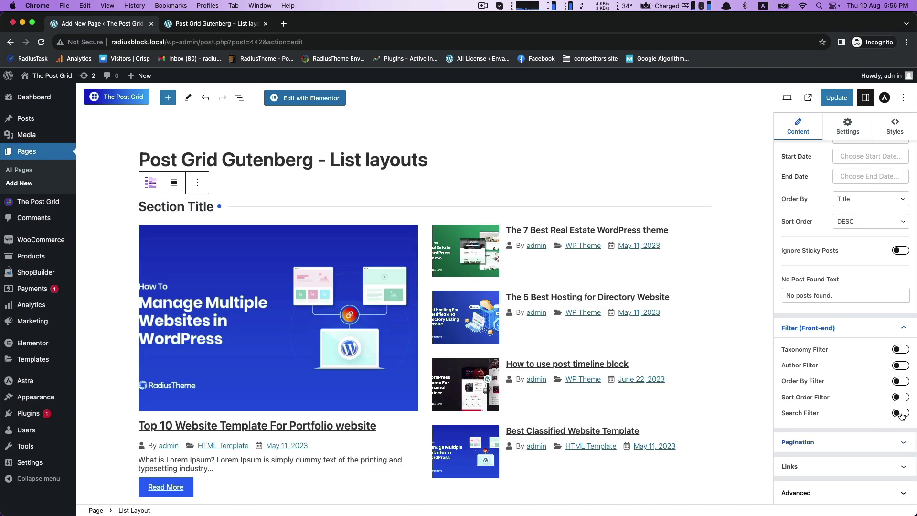
# - Keep links to the details page in the same window, and set Thumbnail Link to No
pyautogui.click(818, 465)
pyautogui.click(869, 418)
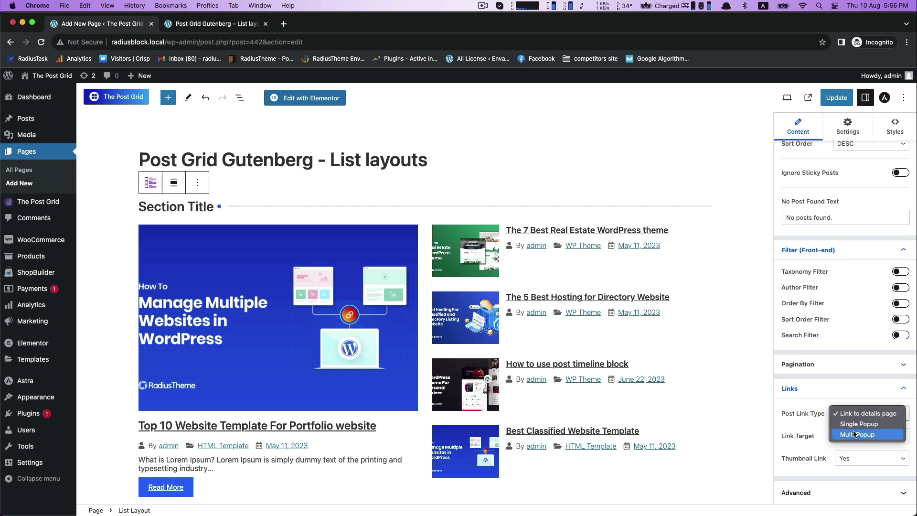
pyautogui.click(817, 434)
pyautogui.click(855, 442)
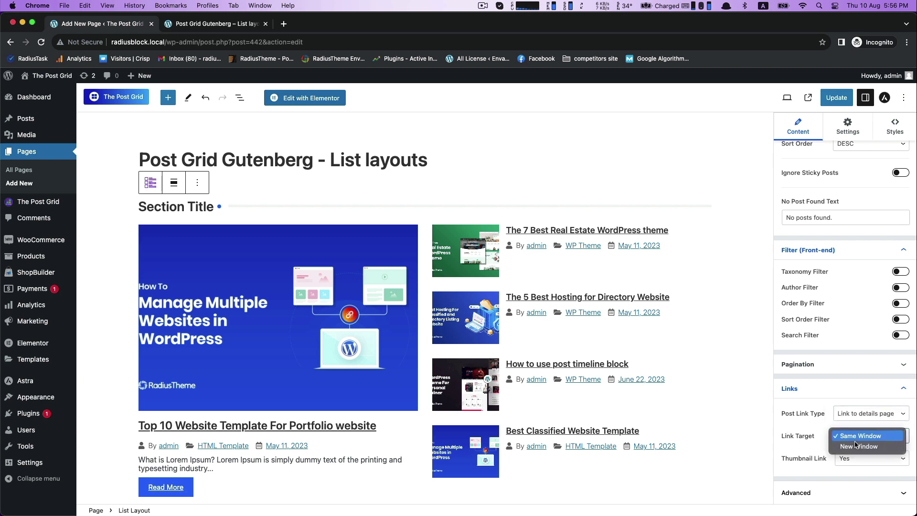
pyautogui.click(803, 459)
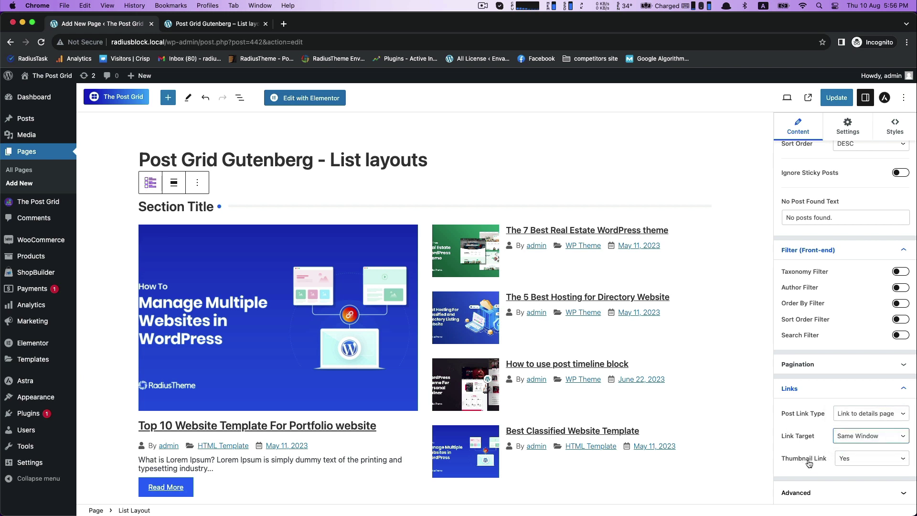
pyautogui.click(849, 457)
pyautogui.click(852, 467)
pyautogui.click(852, 458)
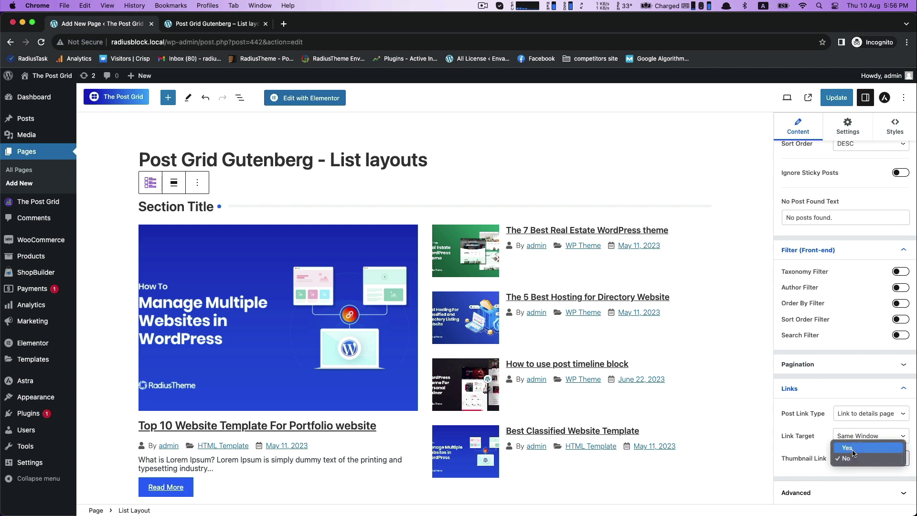
pyautogui.click(803, 449)
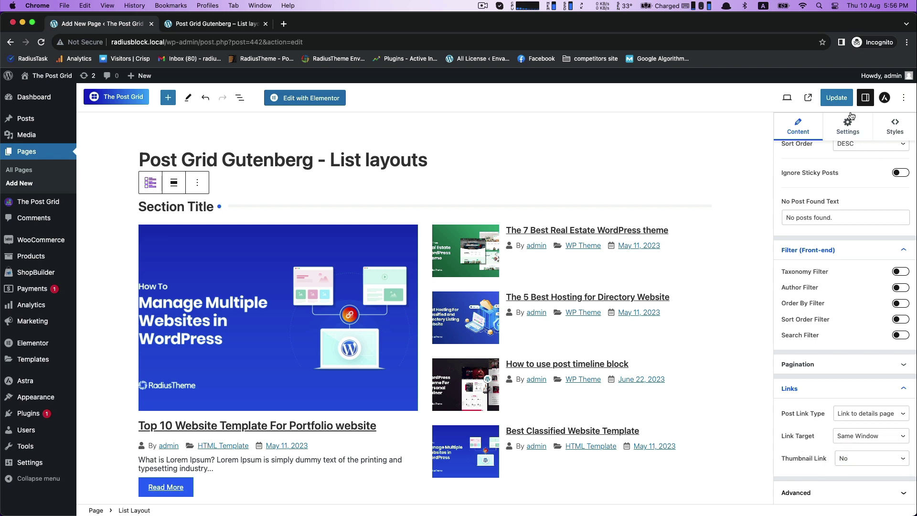
# - Hide the Section Title while keeping post thumbnails visible
pyautogui.click(846, 127)
pyautogui.scroll(3, 831, 214)
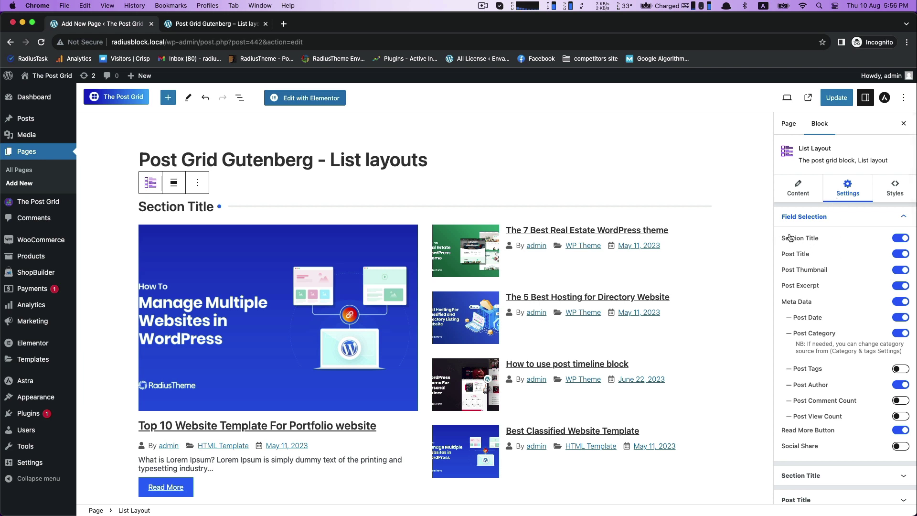
pyautogui.click(900, 239)
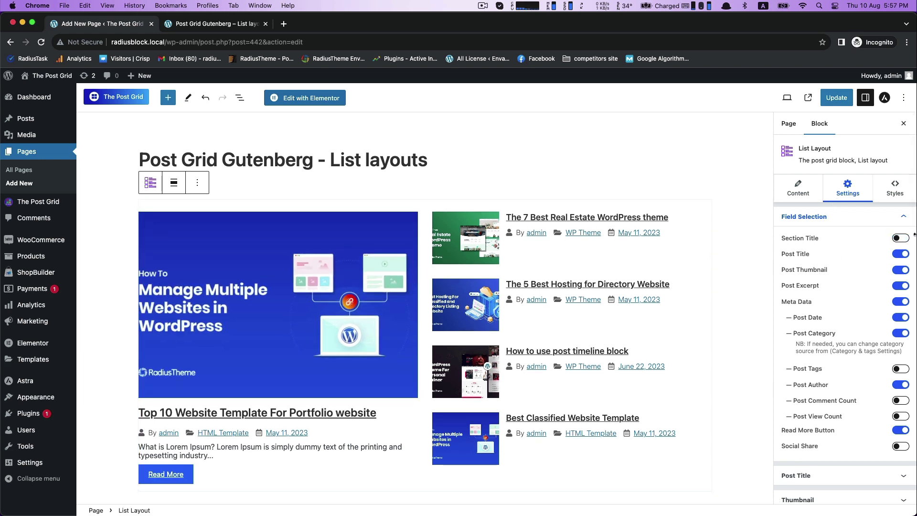
pyautogui.click(905, 239)
pyautogui.click(901, 239)
pyautogui.click(897, 270)
pyautogui.click(900, 271)
# - Hide the post excerpts, meta data and Read More button
pyautogui.click(903, 288)
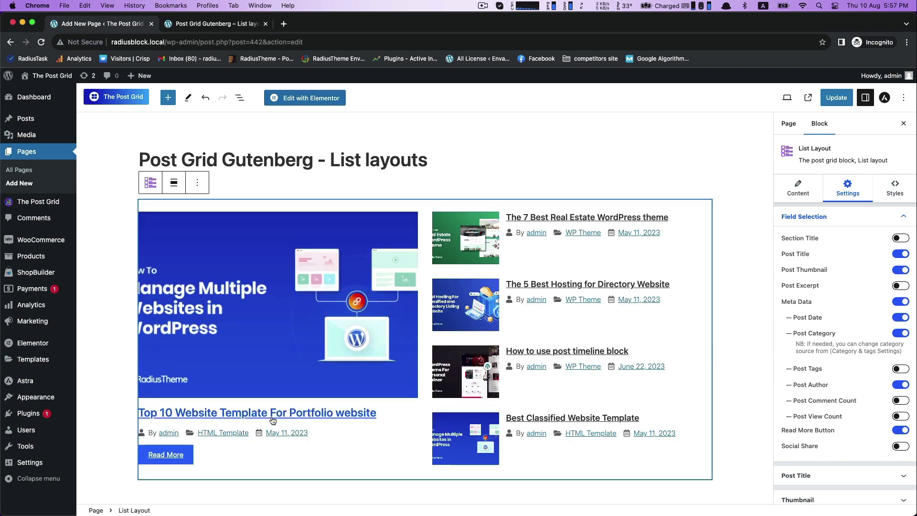
pyautogui.click(899, 304)
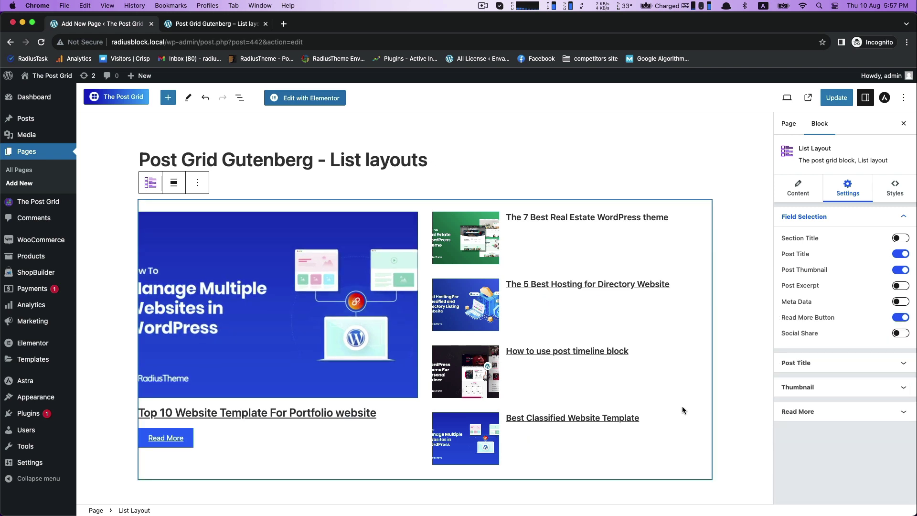
pyautogui.click(901, 320)
pyautogui.click(907, 320)
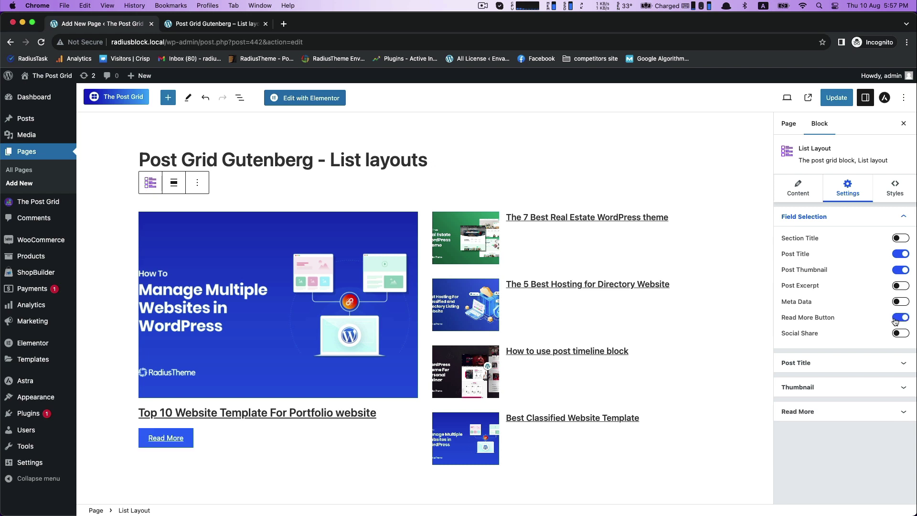
pyautogui.click(896, 319)
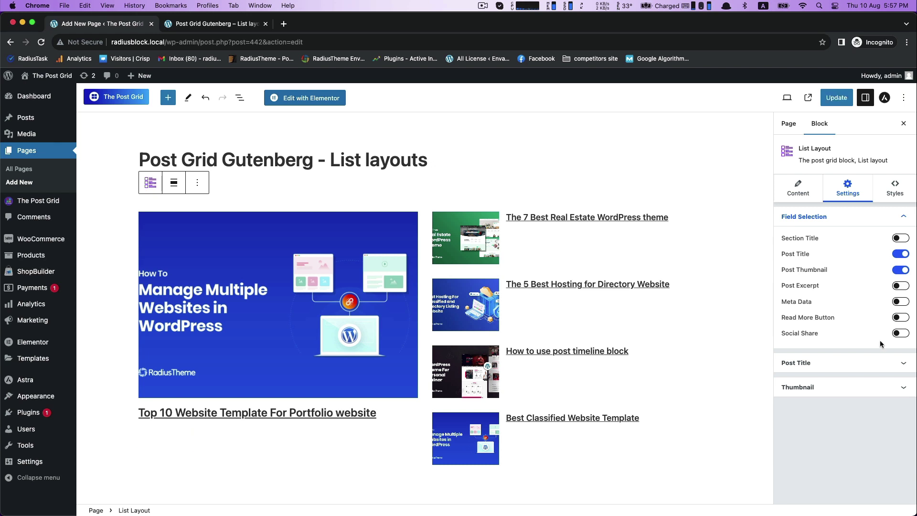
# - Keep post titles as H3 and leave the hover underline at Default after trying options
pyautogui.click(884, 363)
pyautogui.click(880, 366)
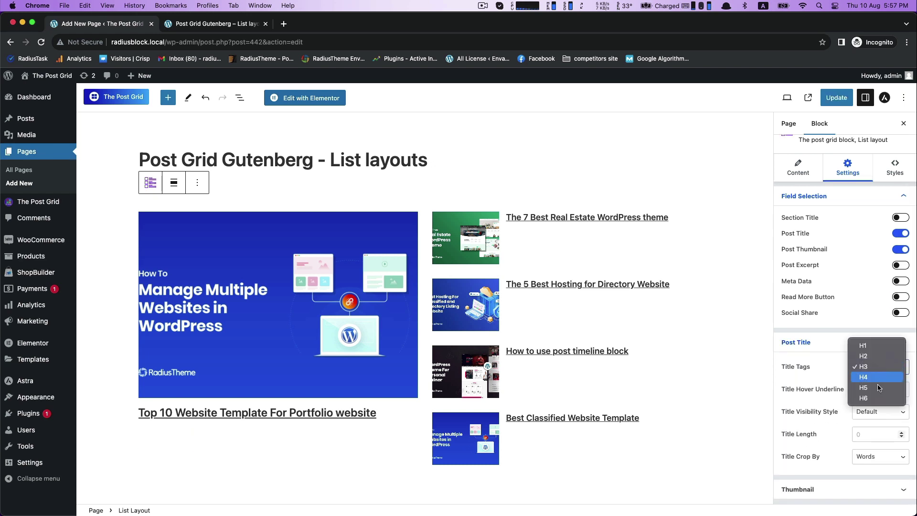
pyautogui.click(811, 380)
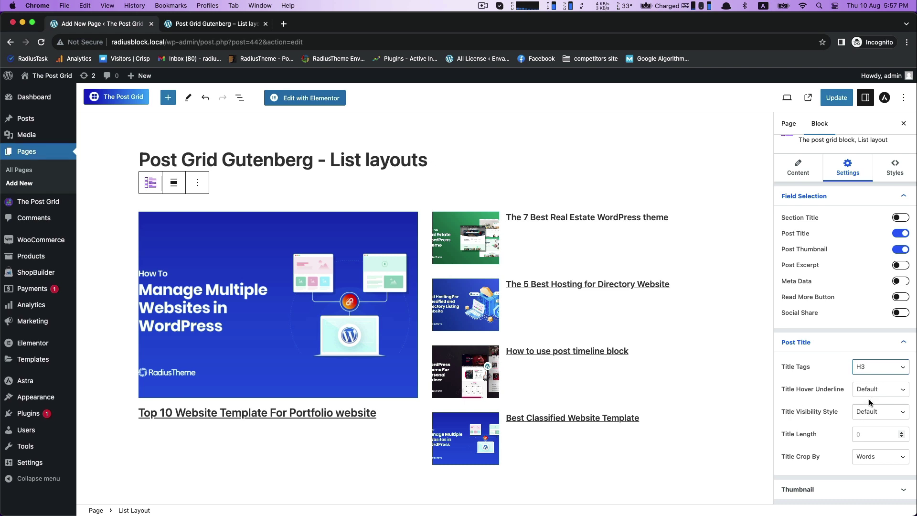
pyautogui.click(869, 391)
pyautogui.click(869, 400)
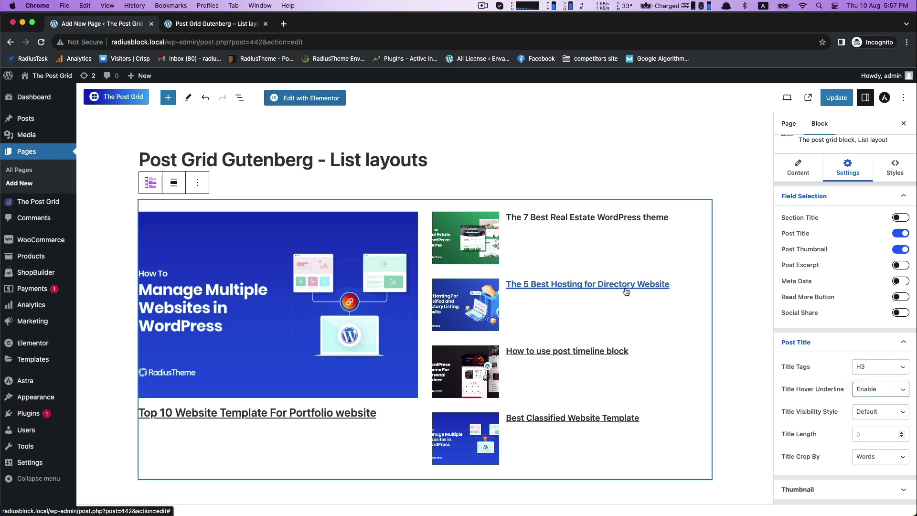
pyautogui.click(867, 391)
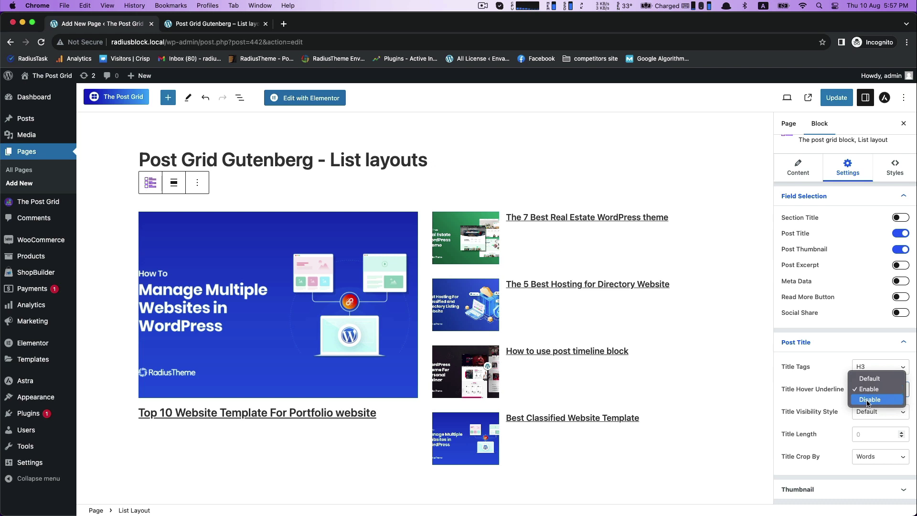
pyautogui.click(867, 399)
pyautogui.click(868, 389)
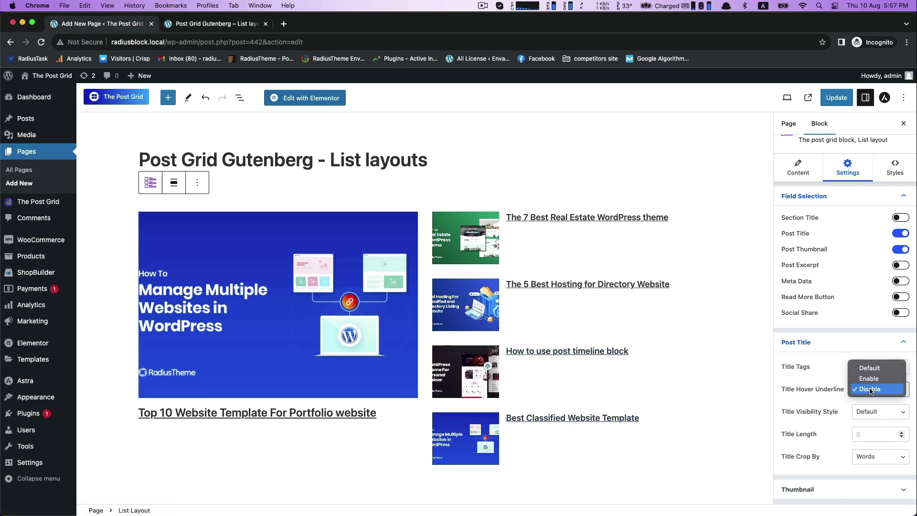
pyautogui.click(868, 366)
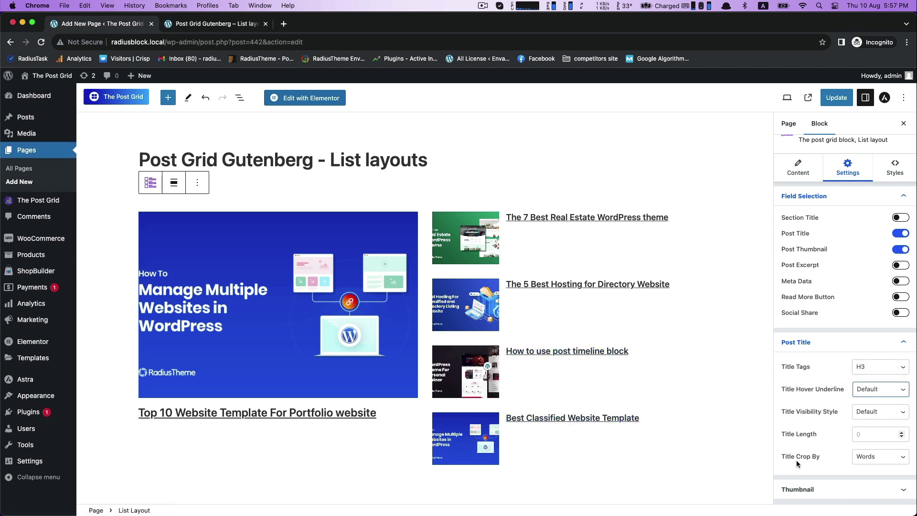
# - Set the featured image height to 378 and the offset small image height to 85
pyautogui.click(833, 489)
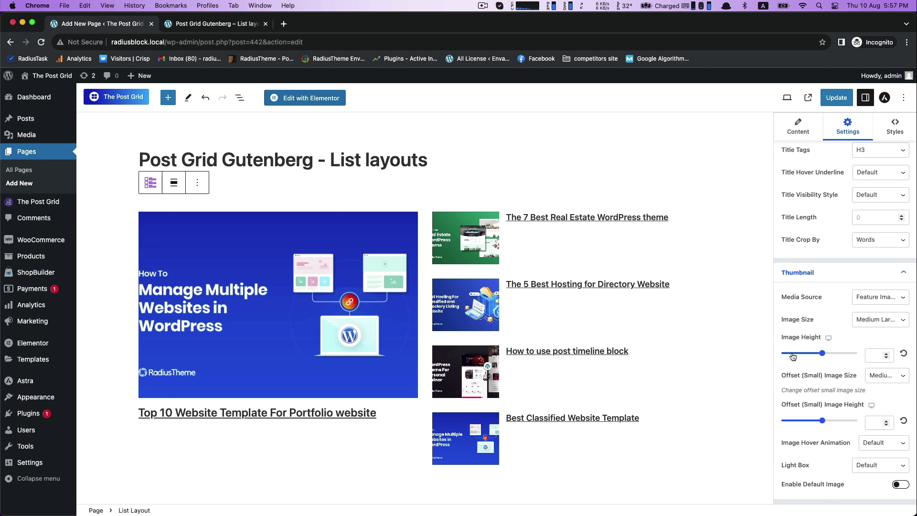
pyautogui.moveTo(823, 354); pyautogui.dragTo(811, 357)
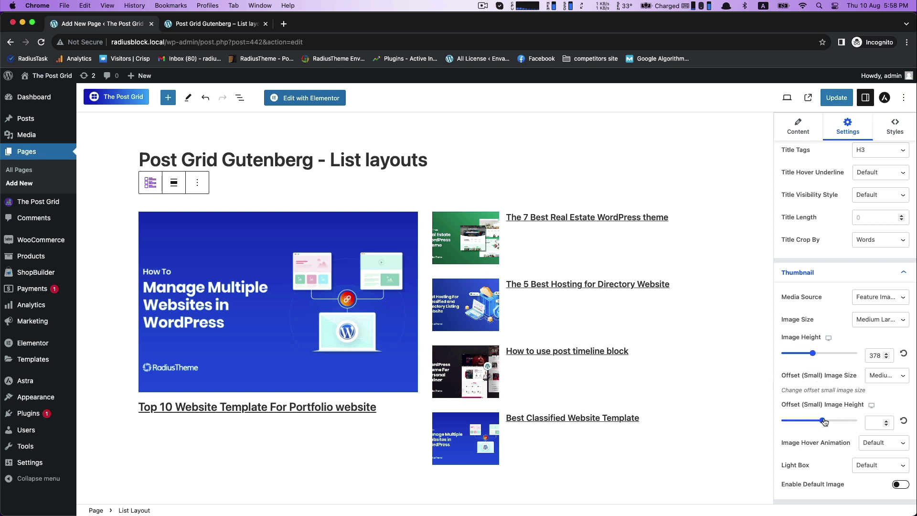
pyautogui.moveTo(824, 422); pyautogui.dragTo(790, 422)
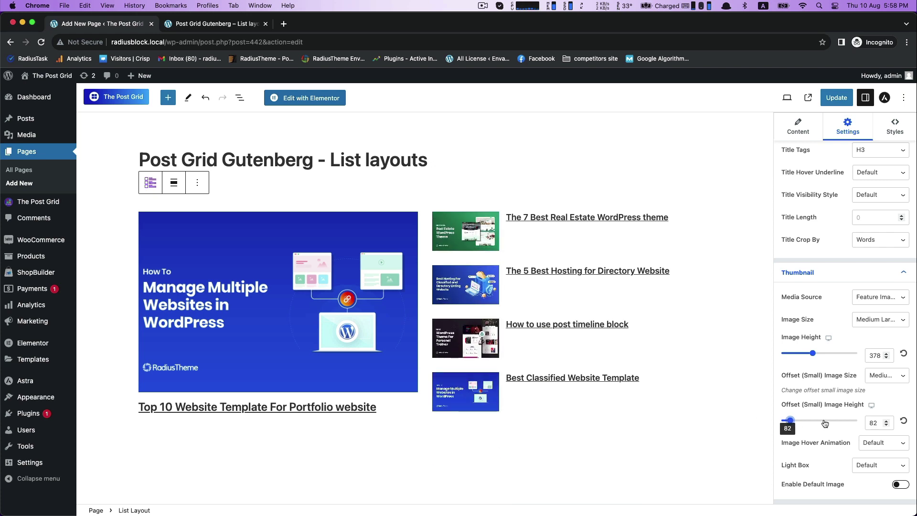
pyautogui.doubleClick(872, 422)
pyautogui.write('85')
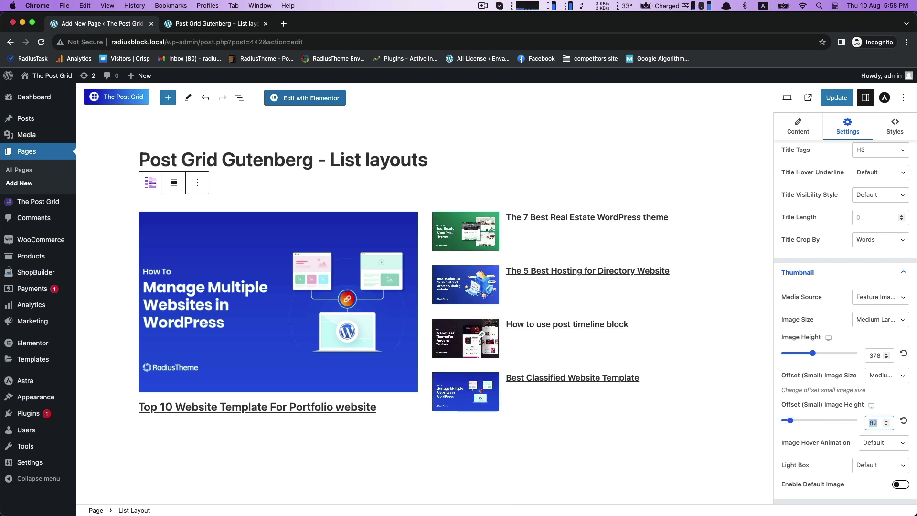
pyautogui.click(828, 427)
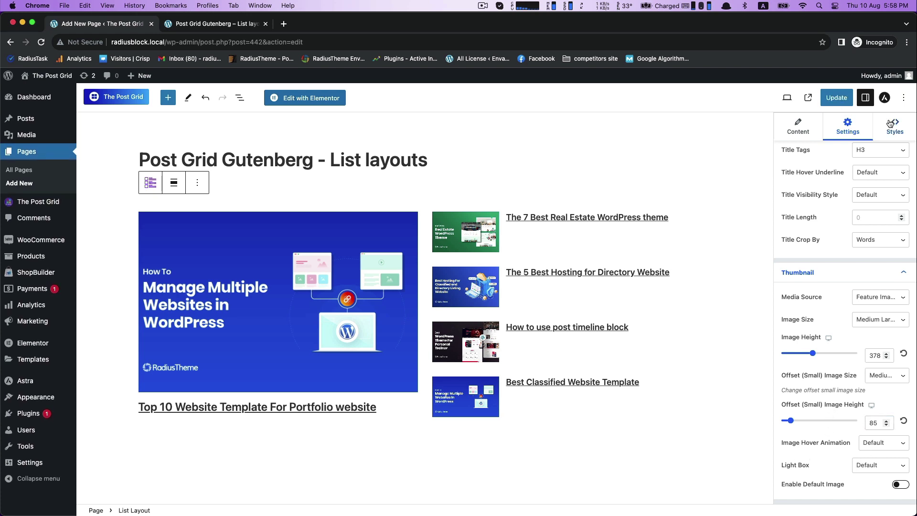
# - Give post titles a 24 px font size and left alignment
pyautogui.click(893, 125)
pyautogui.click(836, 220)
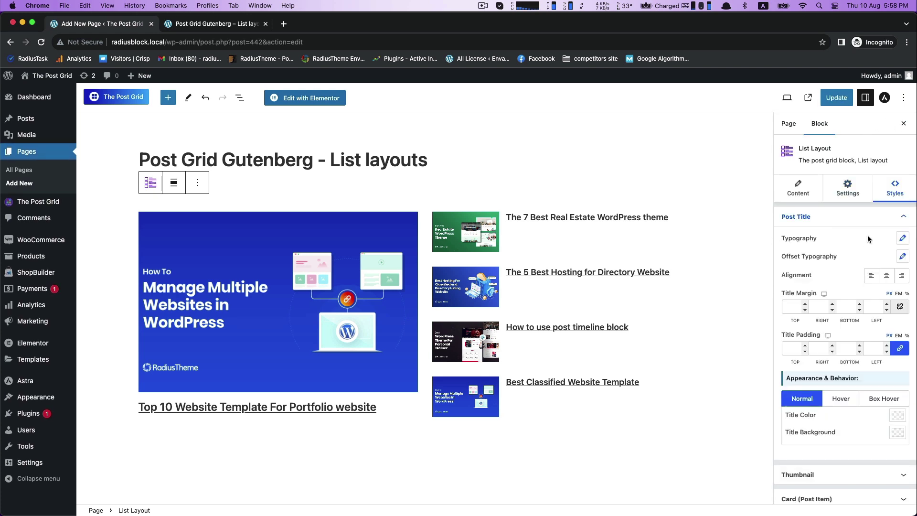
pyautogui.click(902, 238)
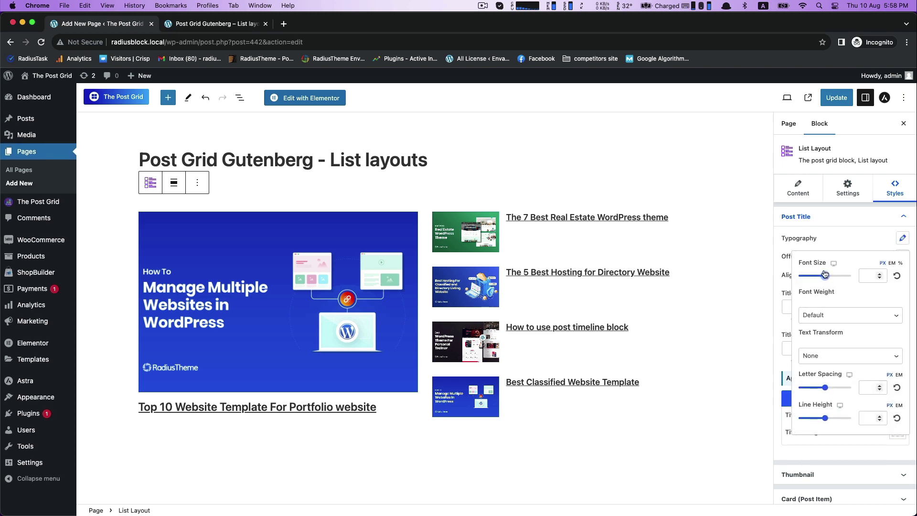
pyautogui.moveTo(824, 273); pyautogui.dragTo(803, 276)
pyautogui.click(854, 231)
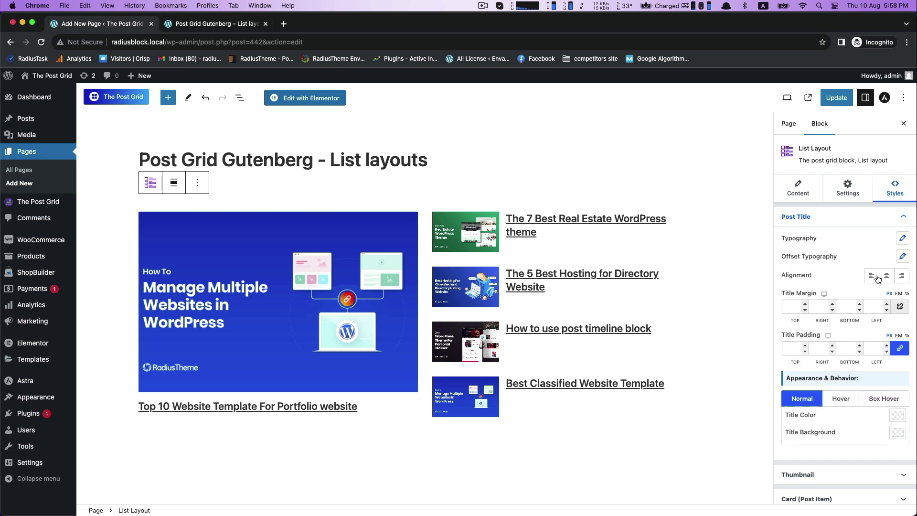
pyautogui.click(883, 276)
pyautogui.click(872, 276)
# - Set the post title colour to dark maroon, hex 6E0606
pyautogui.scroll(-2, 850, 334)
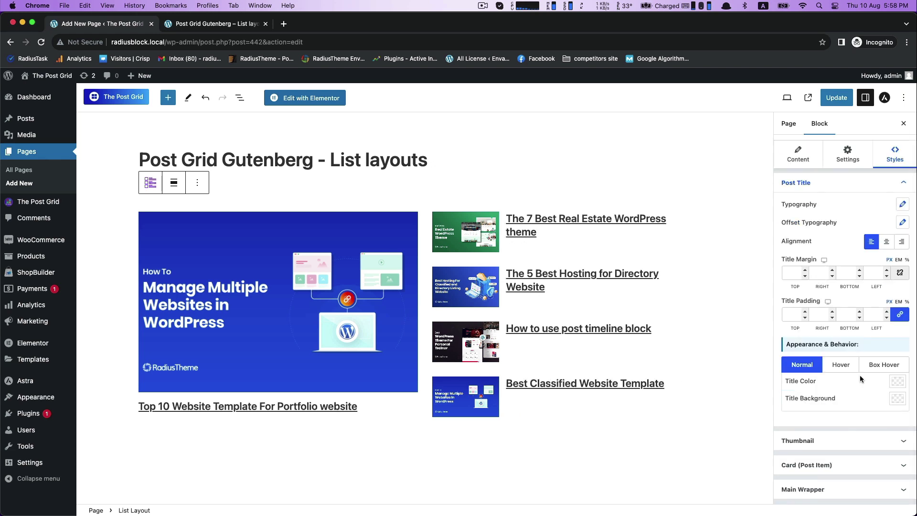
pyautogui.click(896, 382)
pyautogui.click(870, 214)
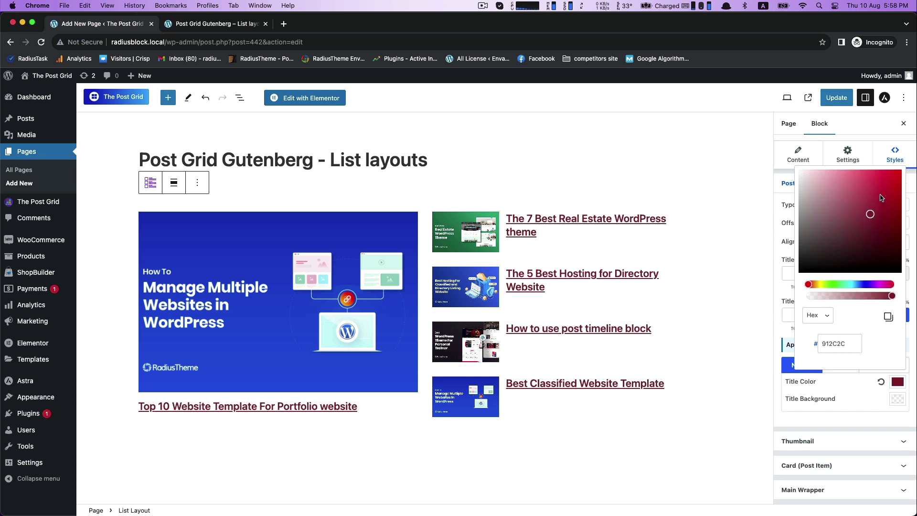
pyautogui.moveTo(882, 198); pyautogui.dragTo(895, 231)
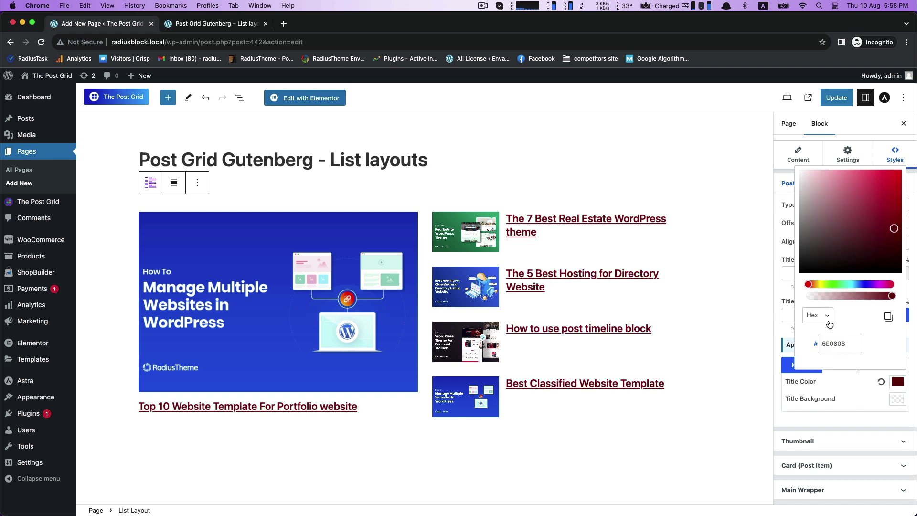
pyautogui.click(770, 331)
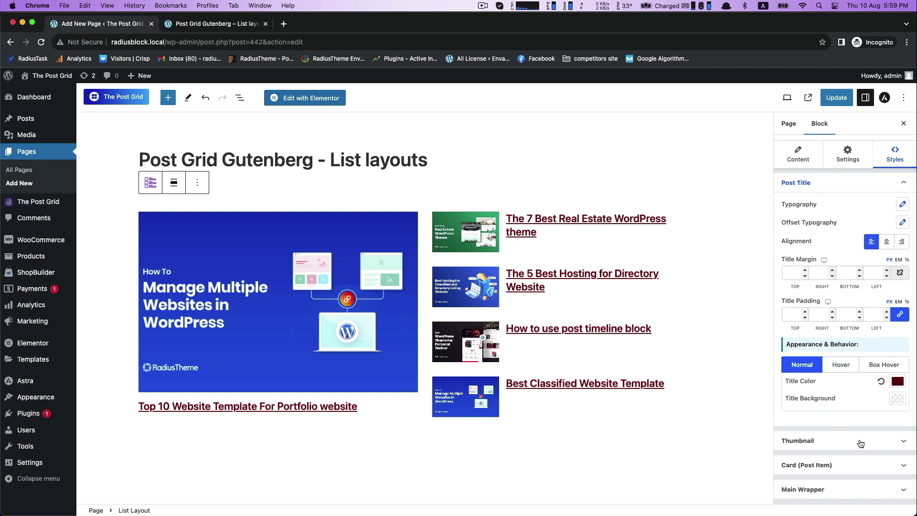
# - Set the thumbnail opacity to 1
pyautogui.click(859, 441)
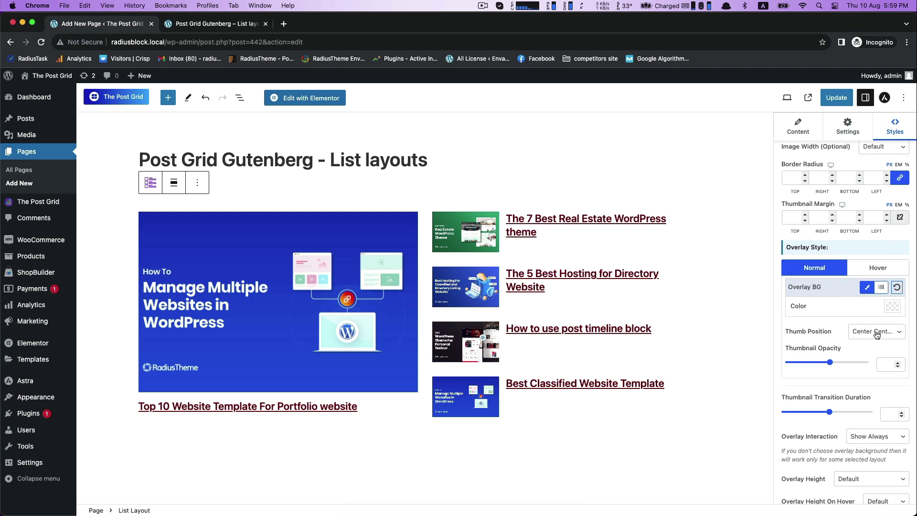
pyautogui.moveTo(830, 362); pyautogui.dragTo(870, 366)
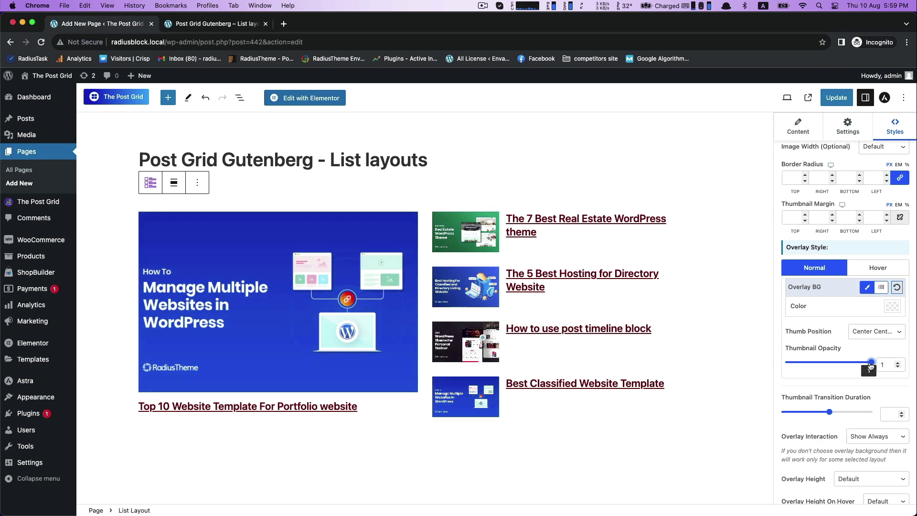
pyautogui.scroll(-3, 840, 363)
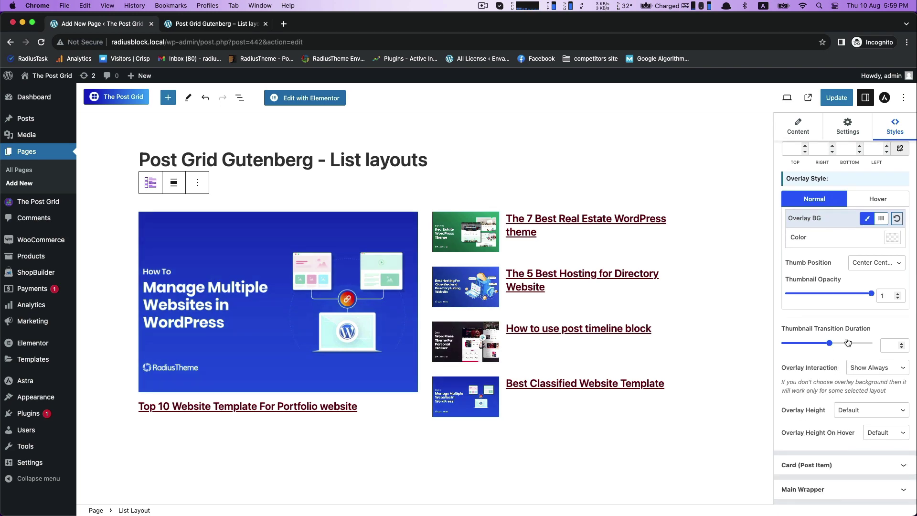
# - Set the main wrapper background colour to light pink (F4DDDD)
pyautogui.click(840, 489)
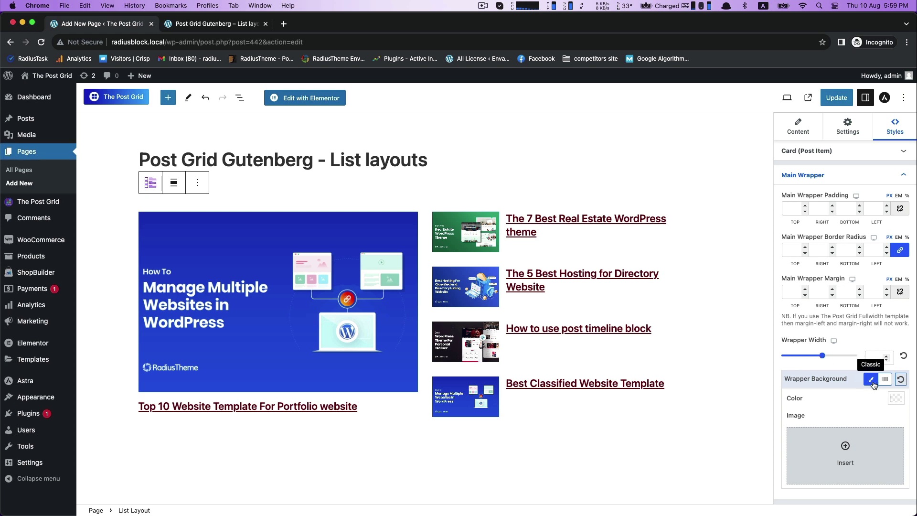
pyautogui.click(896, 398)
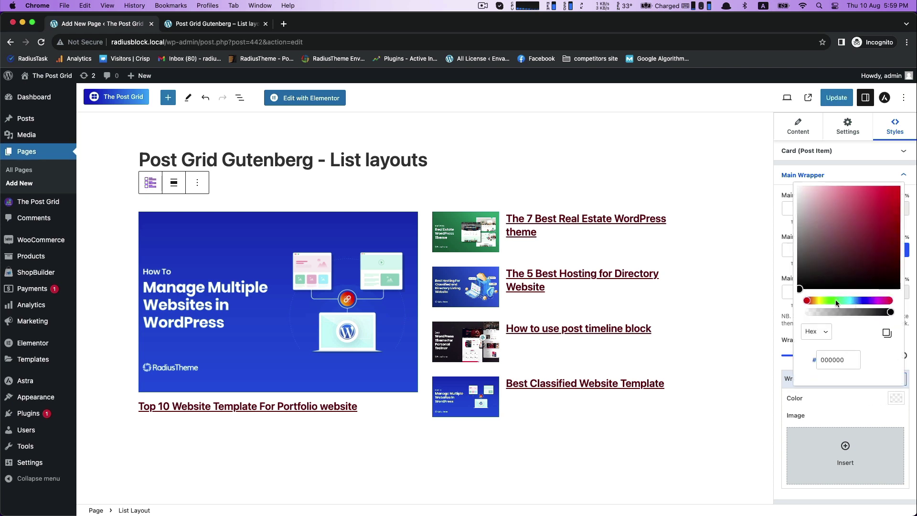
pyautogui.click(872, 300)
pyautogui.click(882, 203)
pyautogui.click(877, 220)
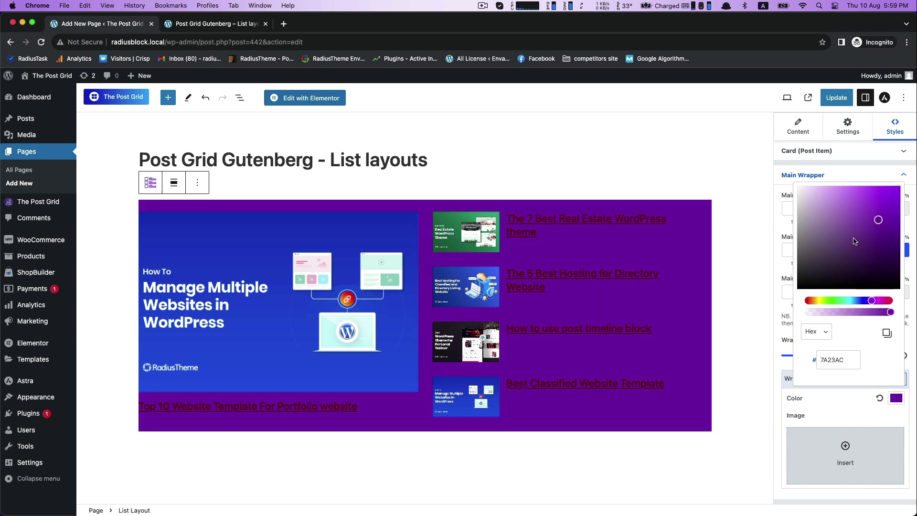
pyautogui.click(825, 268)
pyautogui.click(817, 301)
pyautogui.click(859, 254)
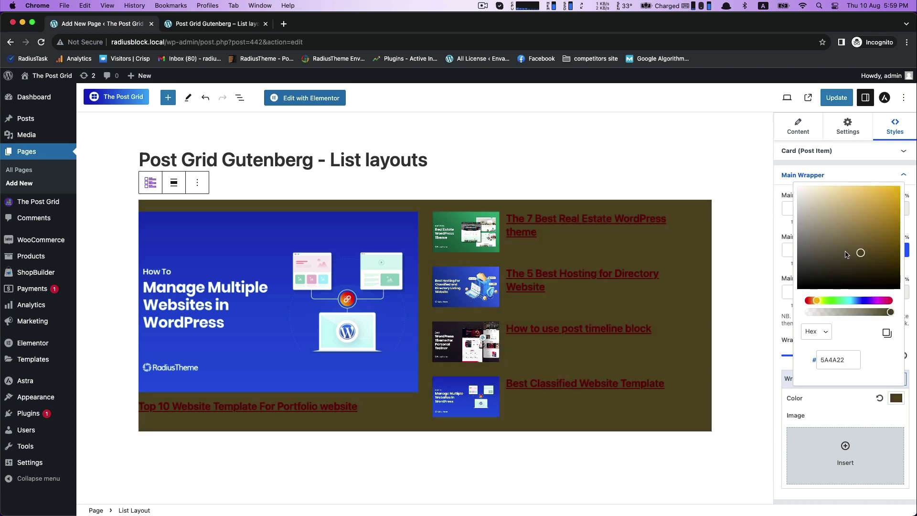
pyautogui.click(839, 250)
pyautogui.click(802, 200)
pyautogui.click(806, 301)
pyautogui.click(798, 190)
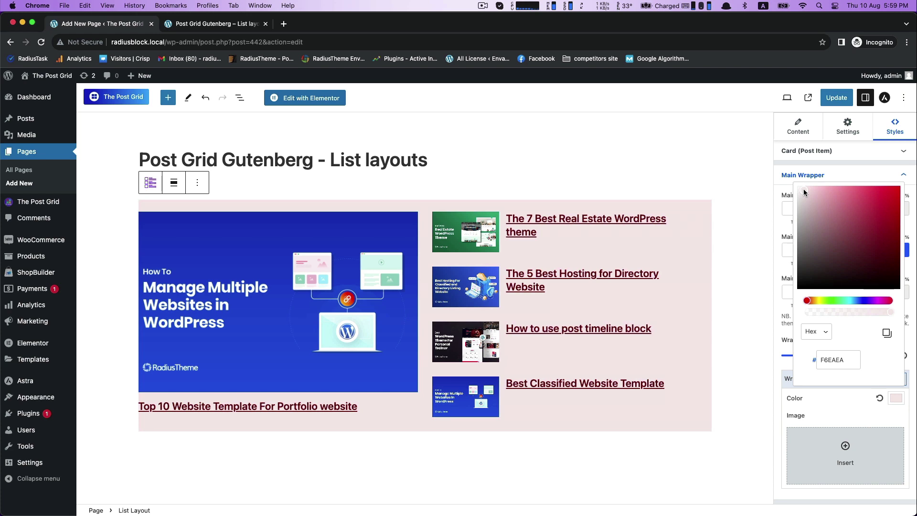
pyautogui.click(803, 189)
pyautogui.click(807, 189)
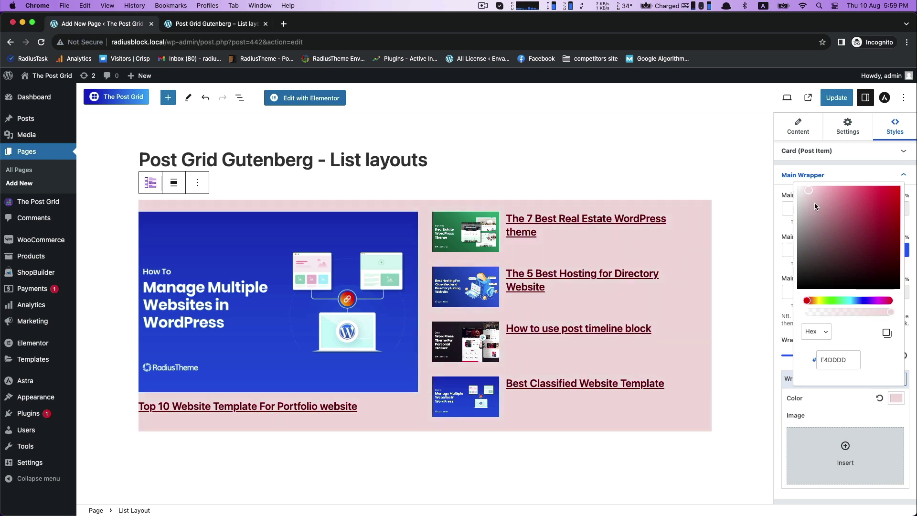
pyautogui.click(785, 376)
# - Give the main wrapper 20 padding on all four linked sides
pyautogui.scroll(5, 795, 318)
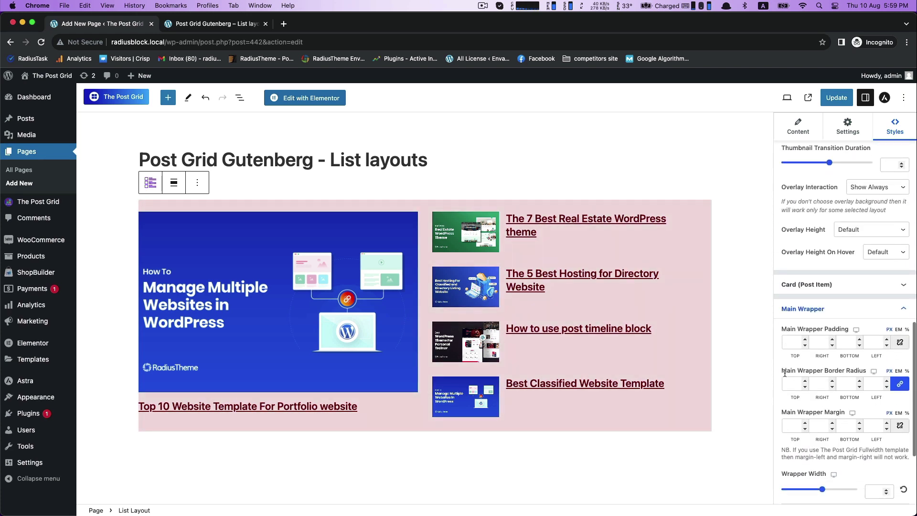
pyautogui.scroll(-2, 795, 318)
pyautogui.click(899, 320)
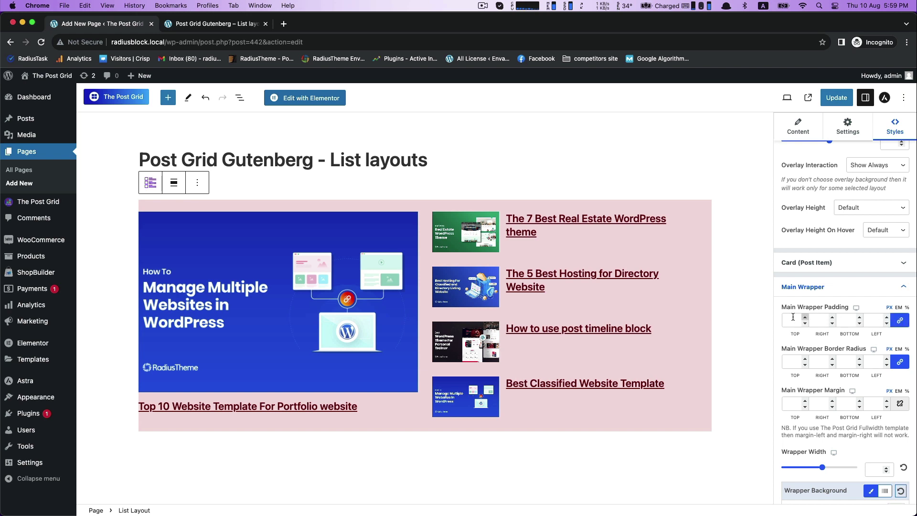
pyautogui.click(787, 319)
pyautogui.write('20')
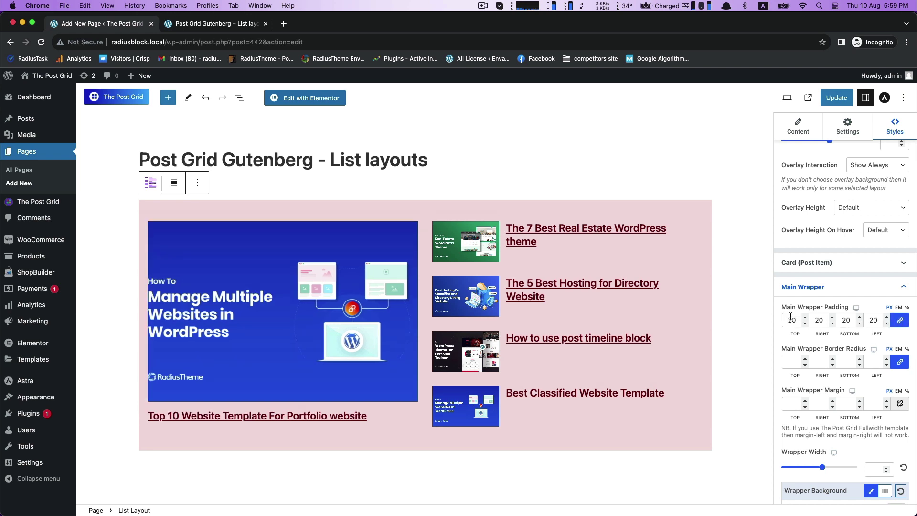
# - Reduce the thumbnail image height to 354 and update the page
pyautogui.click(846, 134)
pyautogui.click(804, 385)
pyautogui.scroll(-3, 807, 373)
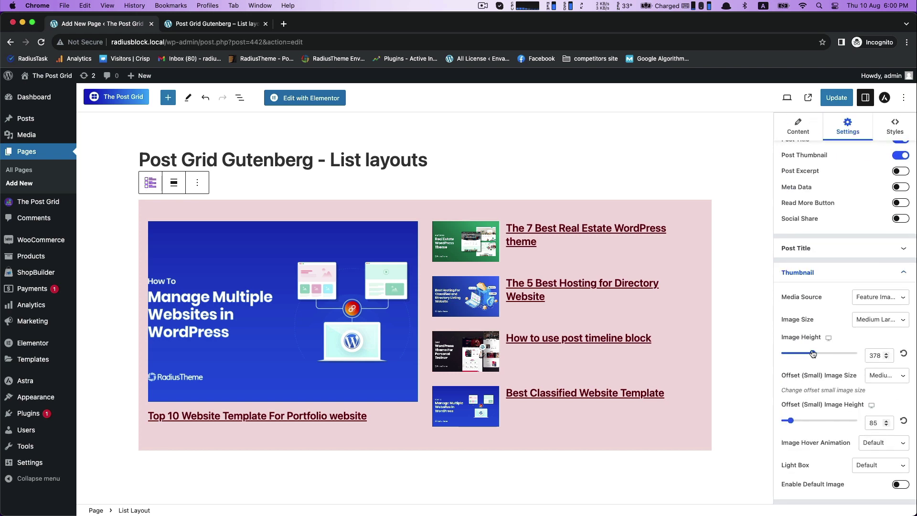
pyautogui.scroll(1, 797, 411)
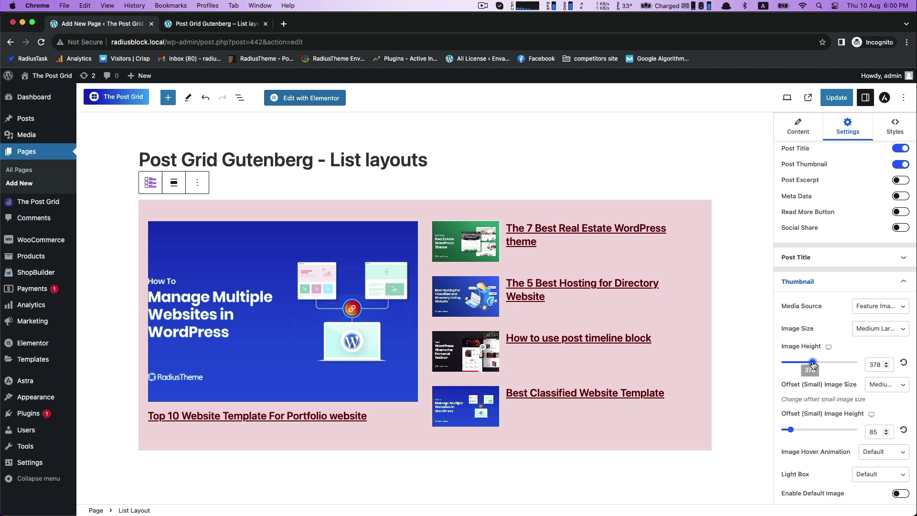
pyautogui.moveTo(812, 362); pyautogui.dragTo(807, 366)
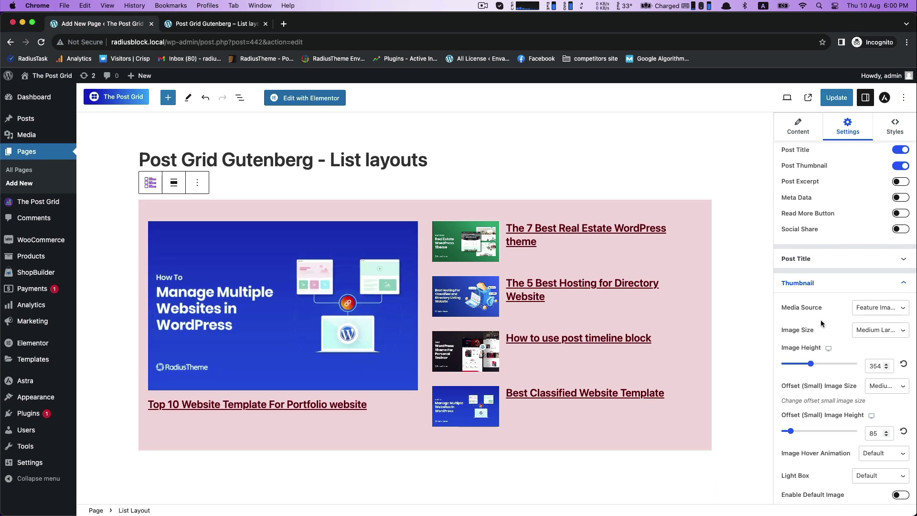
pyautogui.click(833, 99)
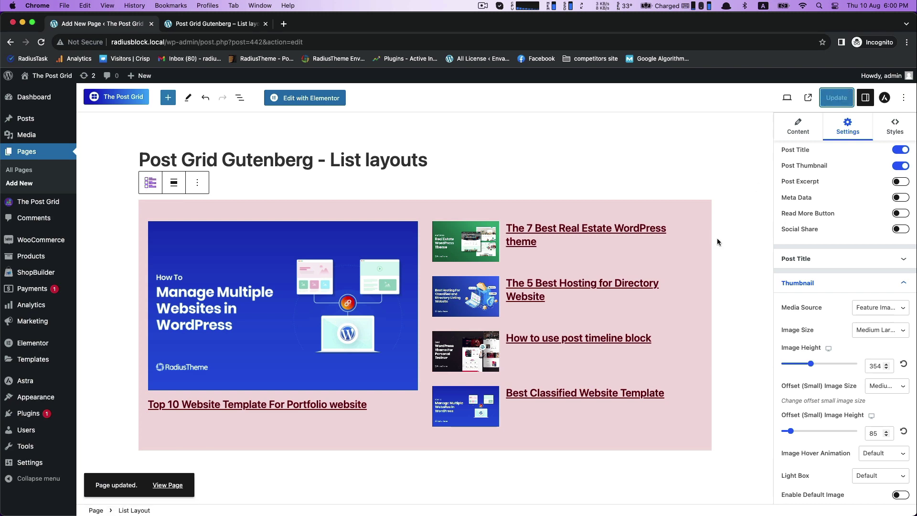
# - Reload the live List layouts page to see the pink-wrapped post list
pyautogui.click(229, 23)
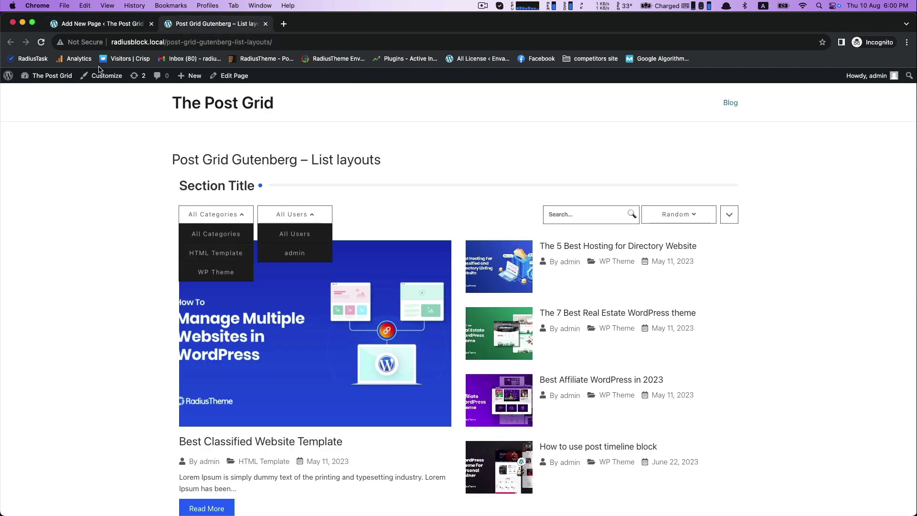
pyautogui.click(40, 43)
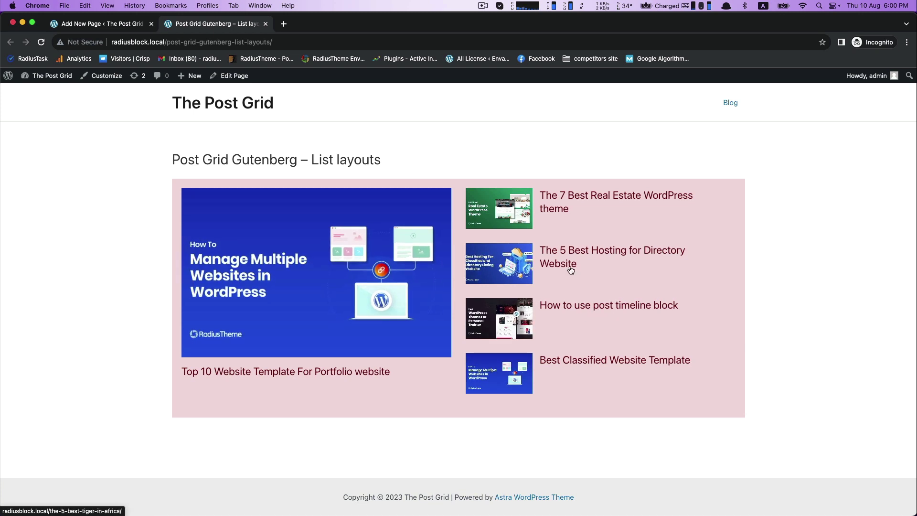
pyautogui.scroll(1, 571, 270)
pyautogui.scroll(-1, 570, 269)
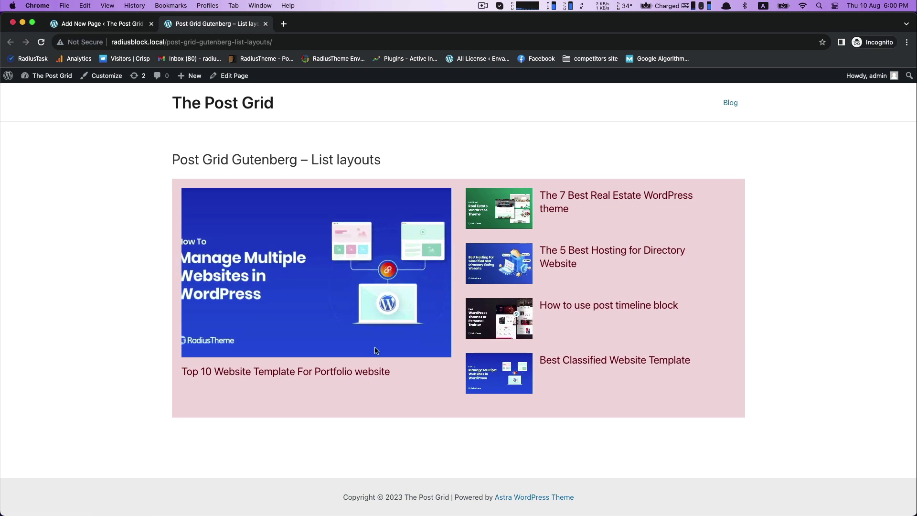